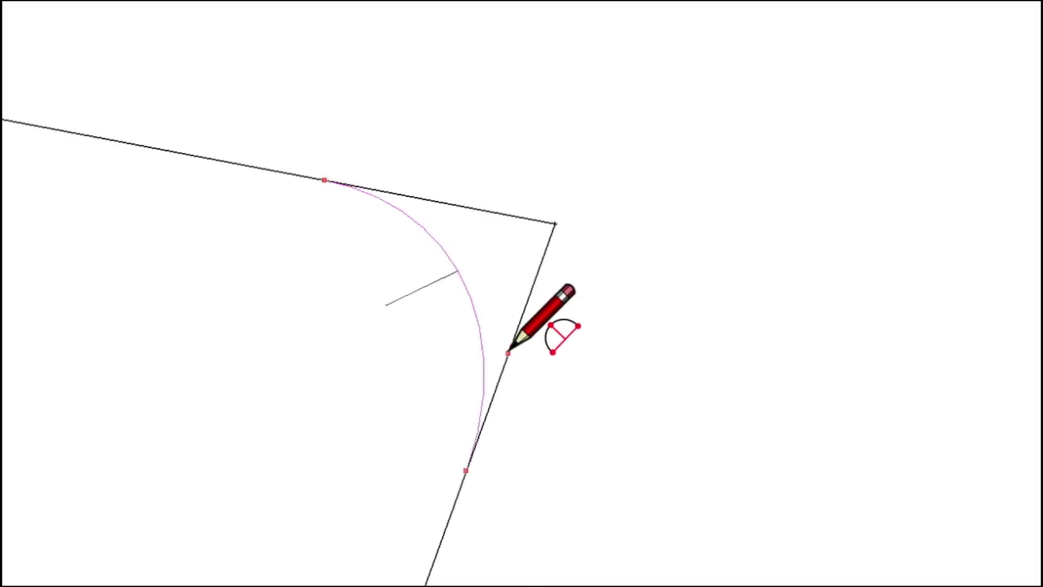
- Finish the tangent arc across the rectangle's corner and erase the leftover corner edges
left_click(508, 352)
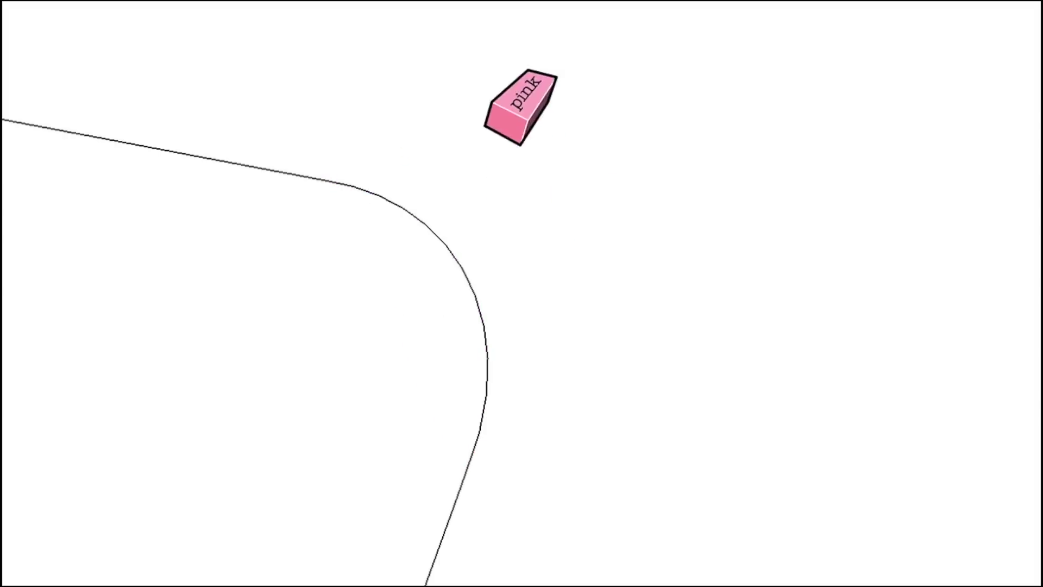
scroll(517, 100, "down", 3)
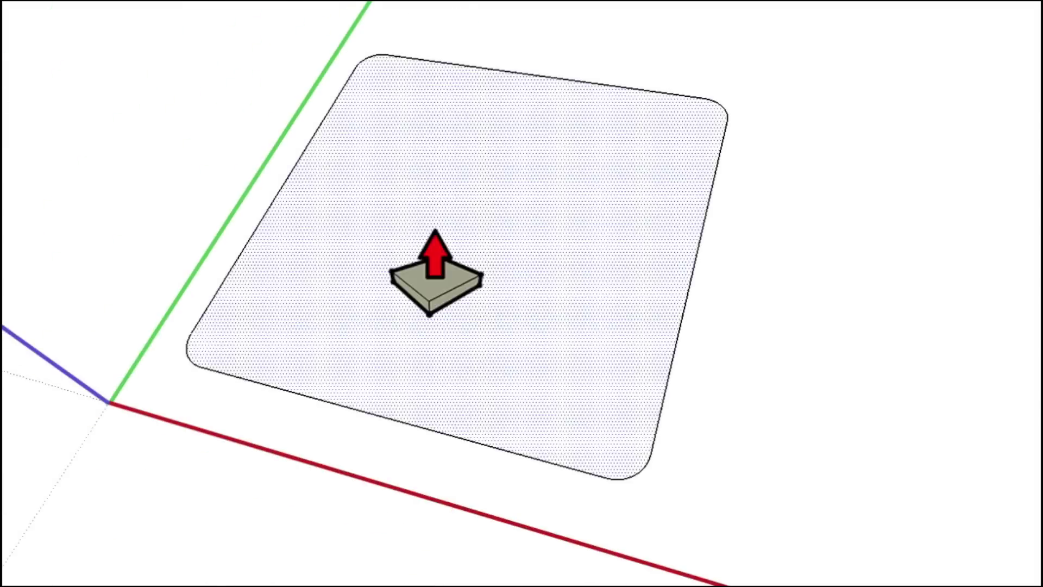
left_click(434, 255)
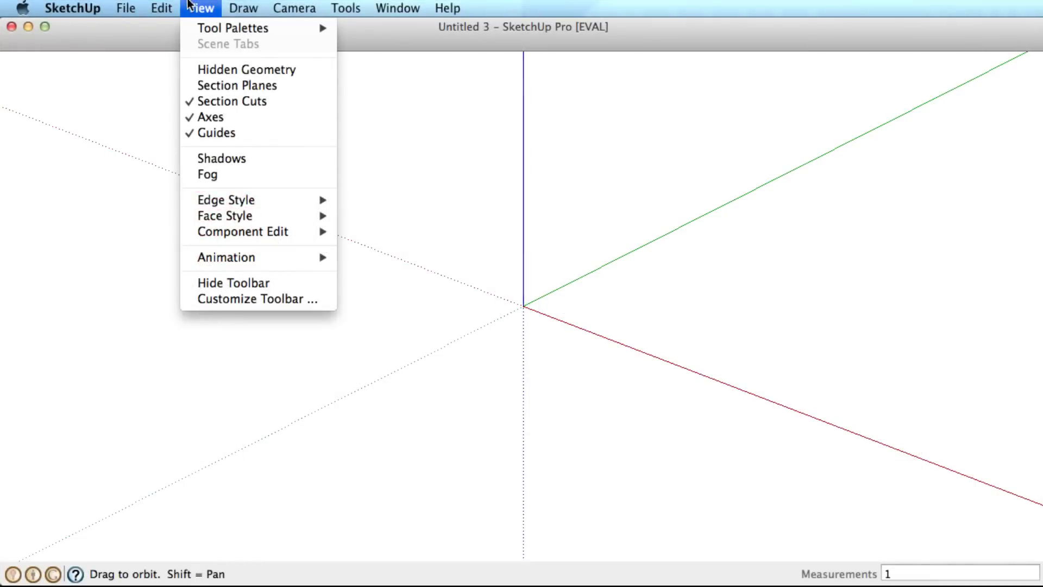
- Add the Large Tool Set palette from View > Tool Palettes and orbit to a top-down view
mouse_move(197, 29)
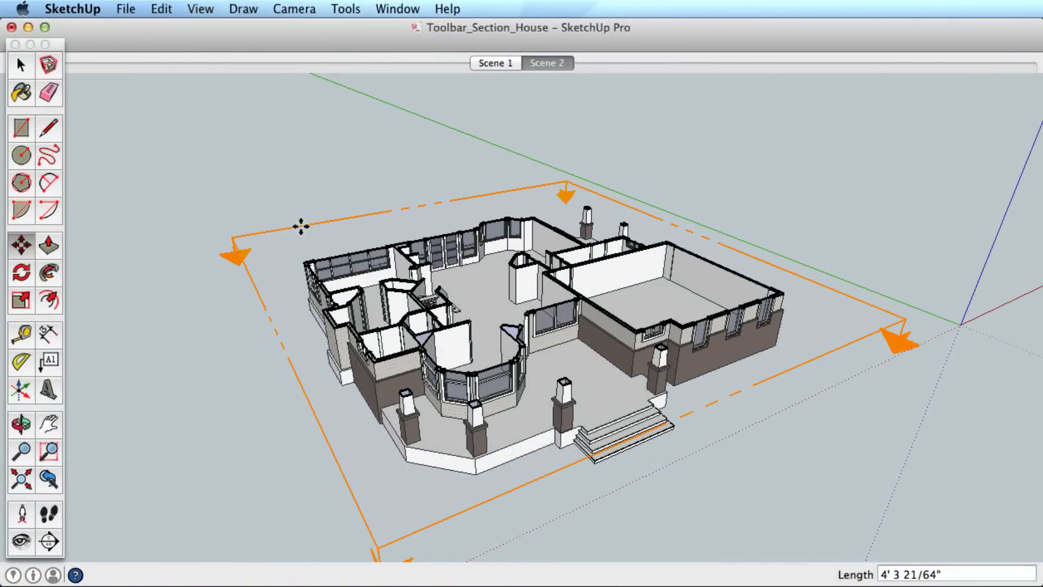
key("space")
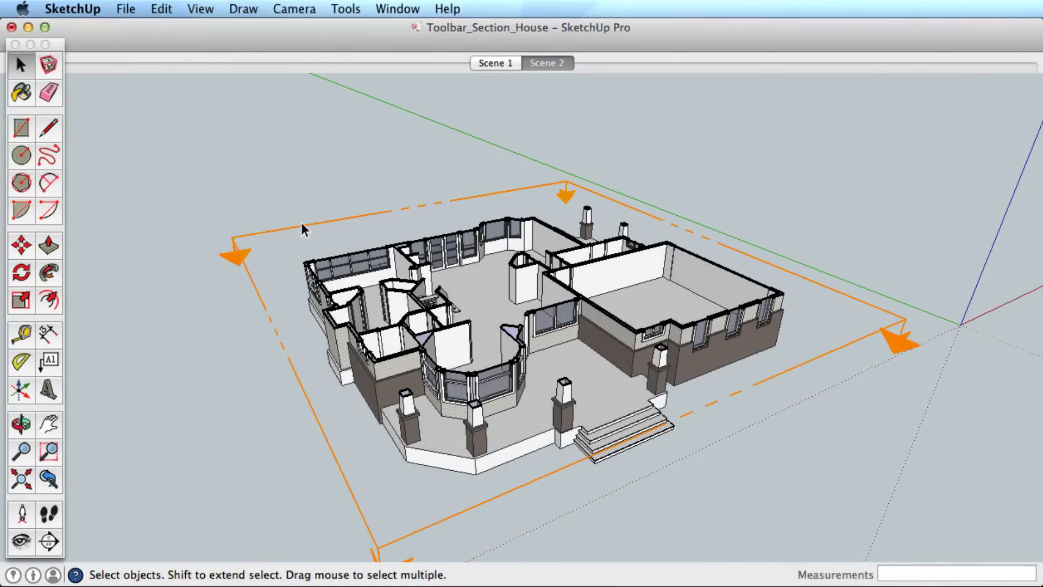
key("o")
left_click_drag(295, 226, 436, 200)
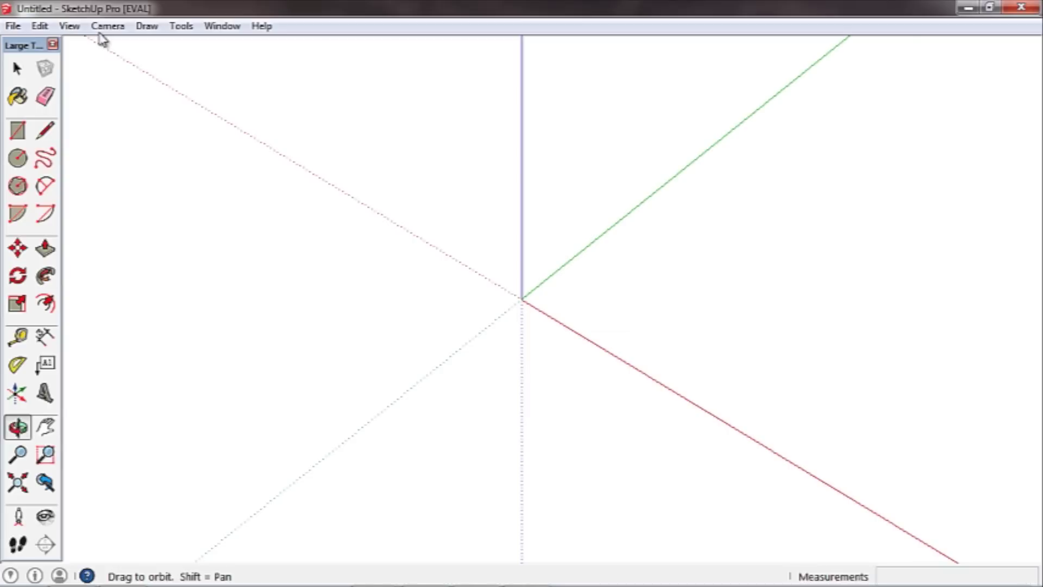
- Check Section in the View > Toolbars list to show the section tools
left_click(70, 26)
left_click(85, 49)
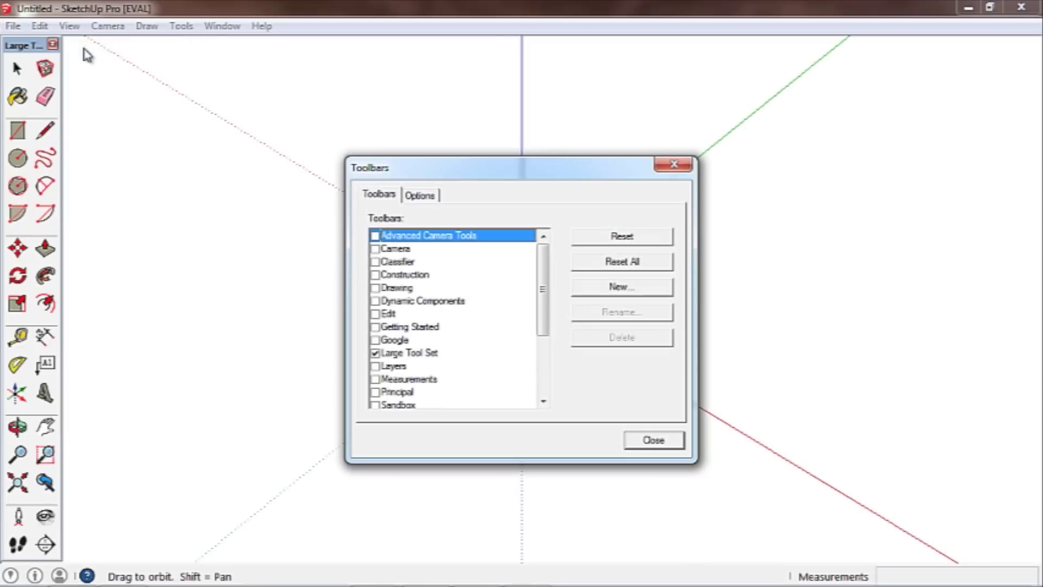
scroll(478, 309, "down", 2)
scroll(478, 309, "down", 2)
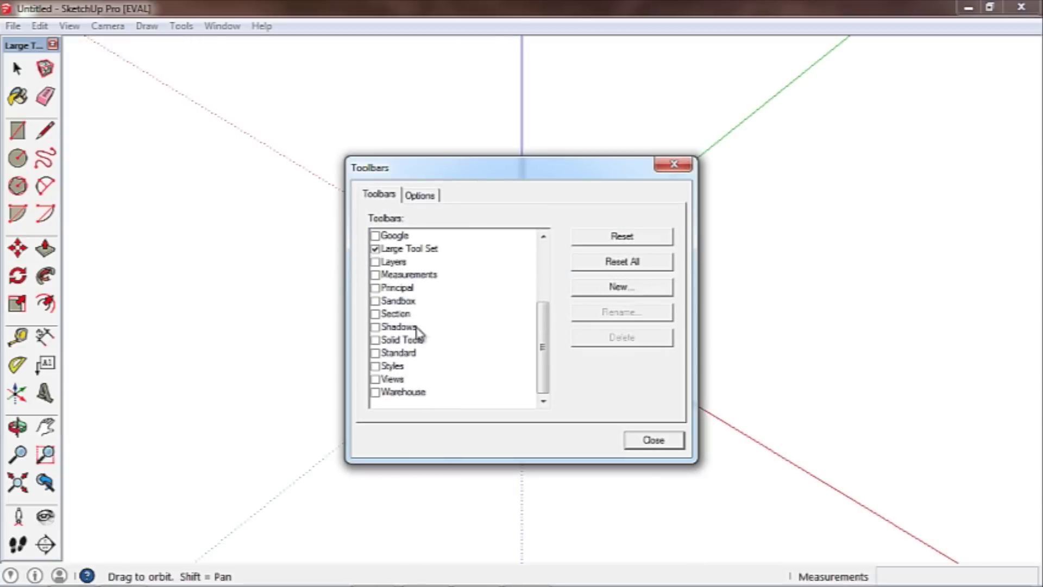
left_click(375, 314)
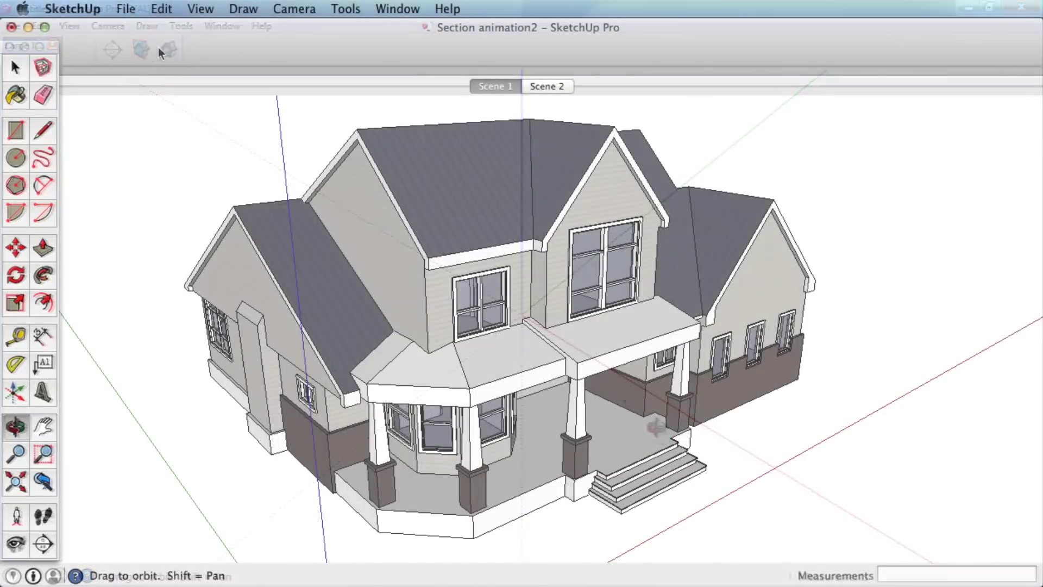
- Use Customize Toolbar to drag the Section Display and Section Cuts toggles into the top toolbar
right_click(156, 50)
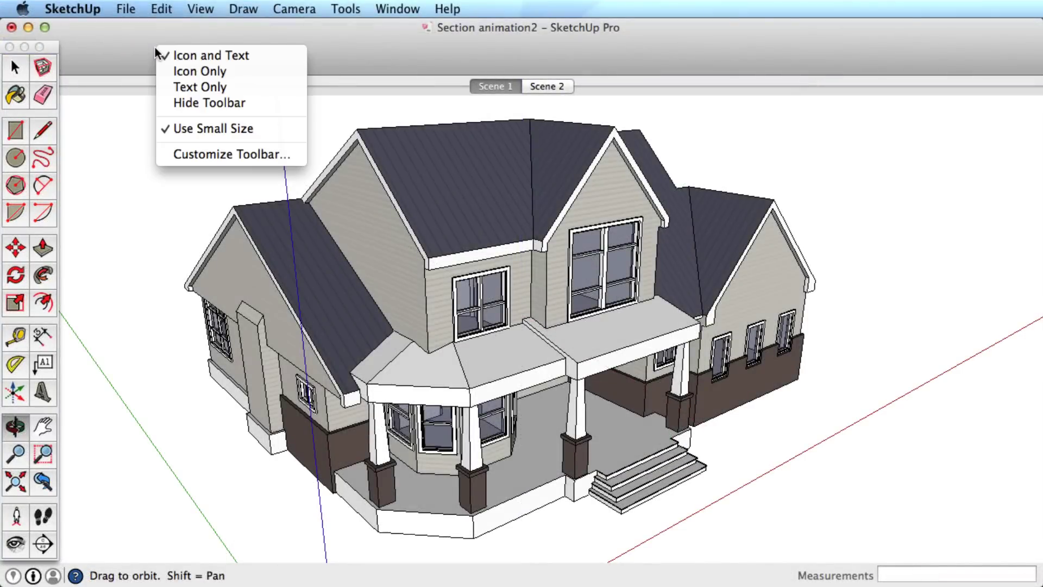
left_click(209, 153)
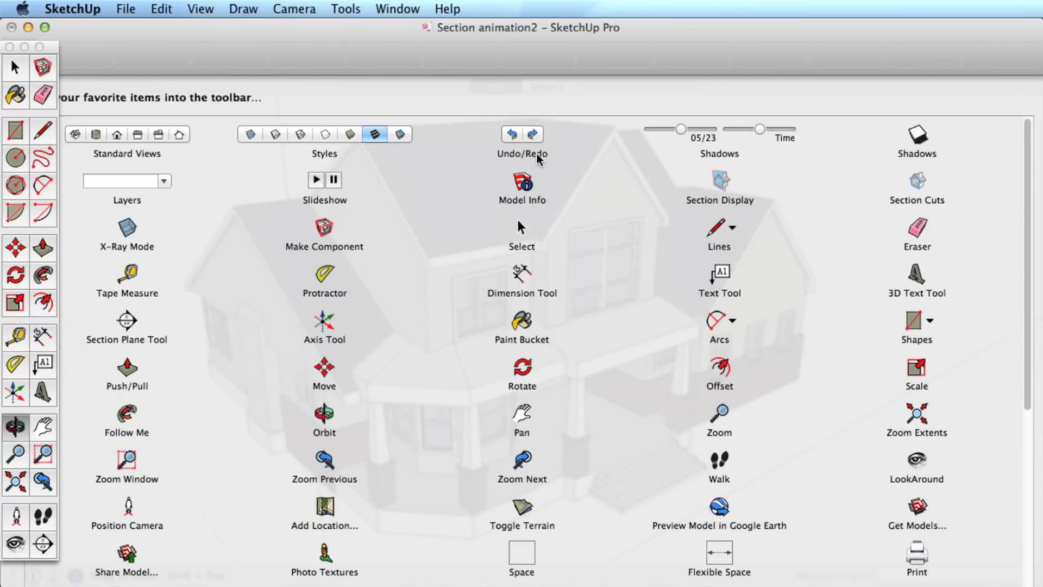
left_click_drag(720, 181, 133, 51)
left_click_drag(917, 180, 203, 54)
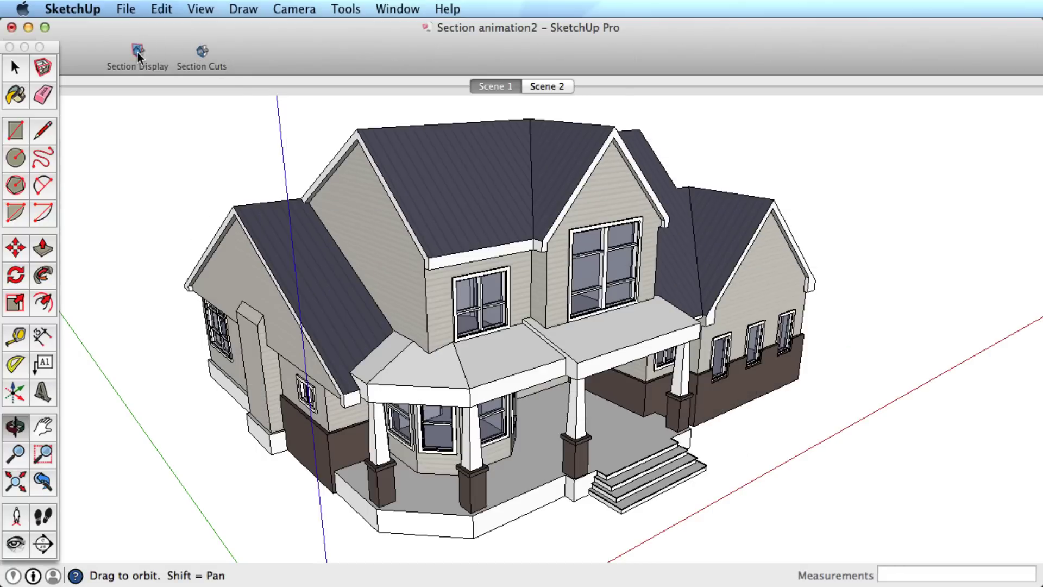
- Toggle Section Display on and off around the house, recentring the view
left_click(137, 52)
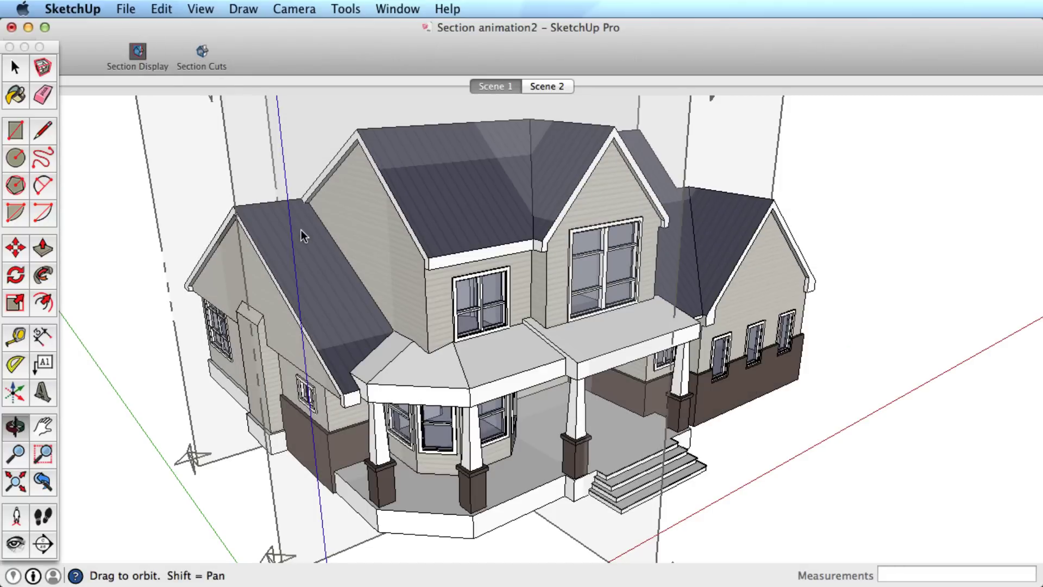
scroll(301, 230, "down", 2)
key("h")
mouse_move(367, 230)
left_mouse_down()
mouse_move(384, 250)
mouse_move(376, 239)
left_mouse_up()
left_click(136, 51)
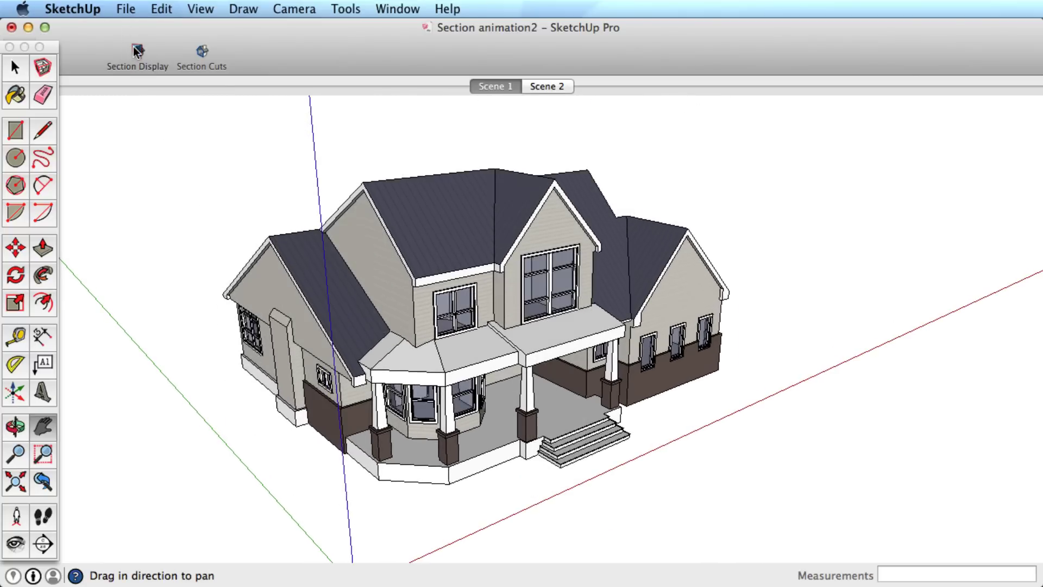
left_click(136, 52)
left_click(136, 51)
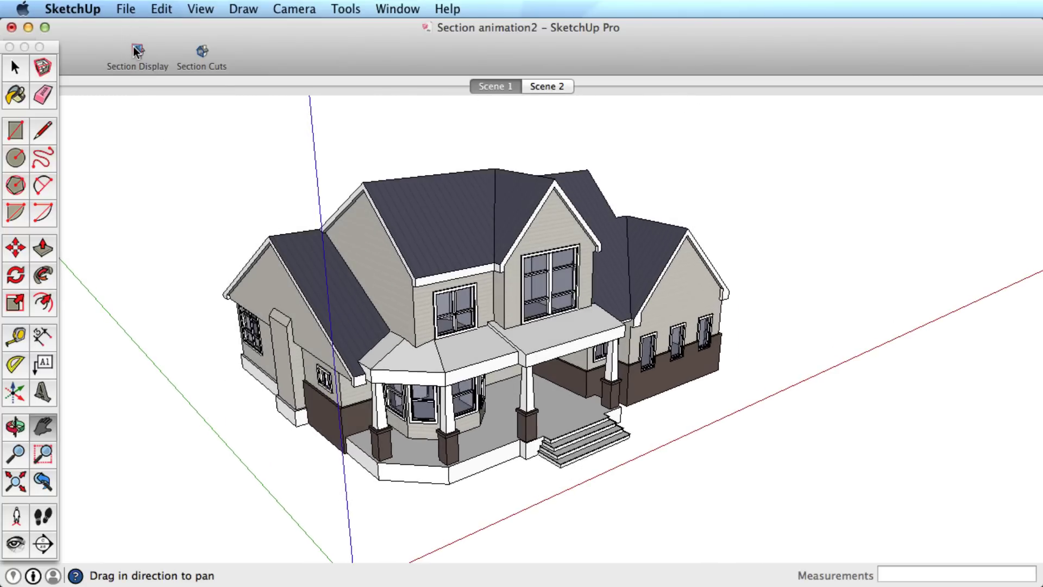
- Toggle Section Cuts on and off, then show the section planes again
left_click(203, 51)
left_click(203, 51)
left_click(203, 52)
left_click(203, 52)
left_click(135, 52)
- Make the left section plane the active cut, then toggle Section Cuts off and on
key("space")
left_click(218, 152)
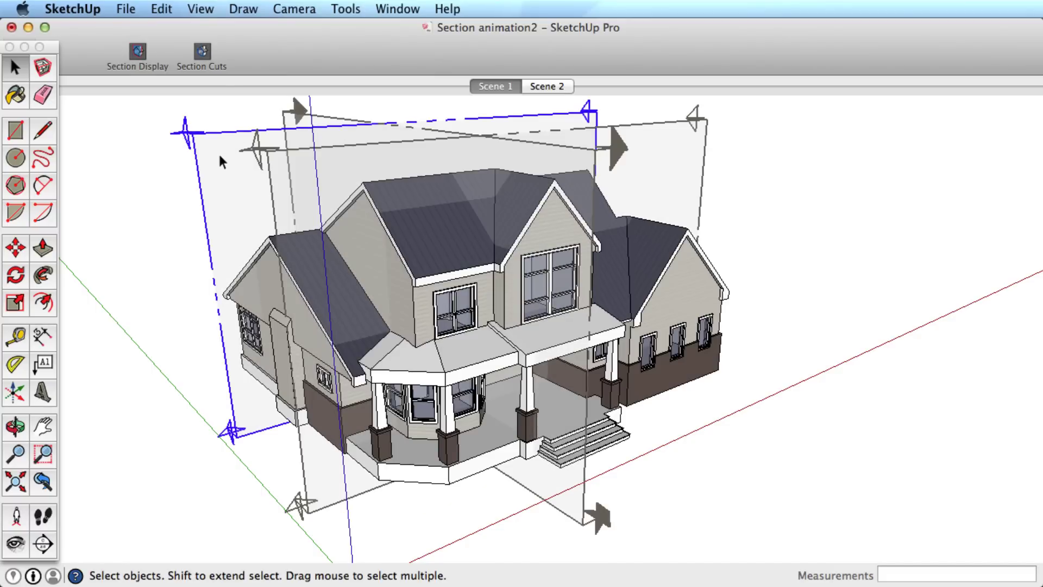
double_click(219, 157)
left_click(210, 55)
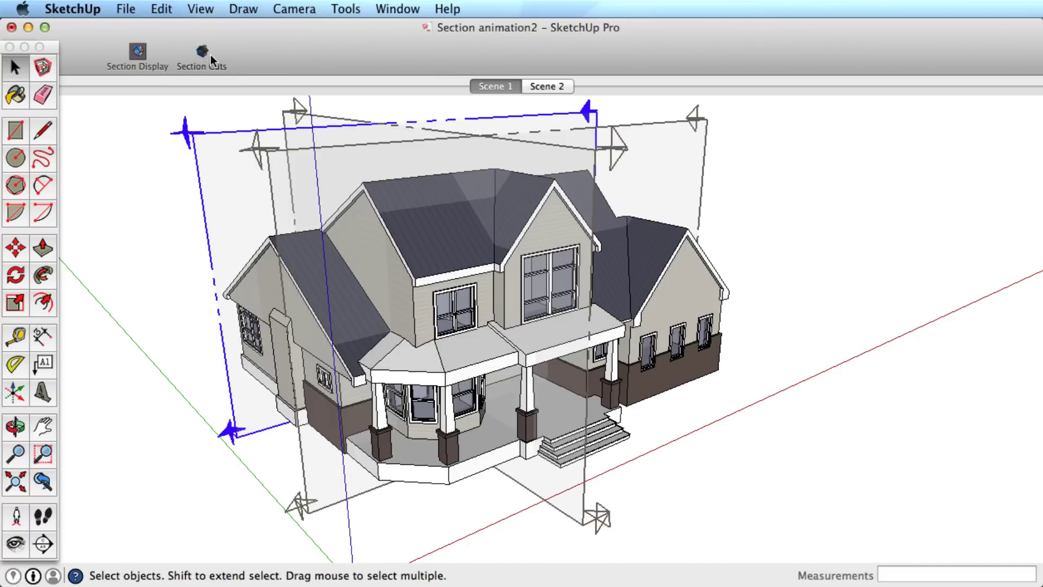
left_click(211, 55)
left_click(210, 55)
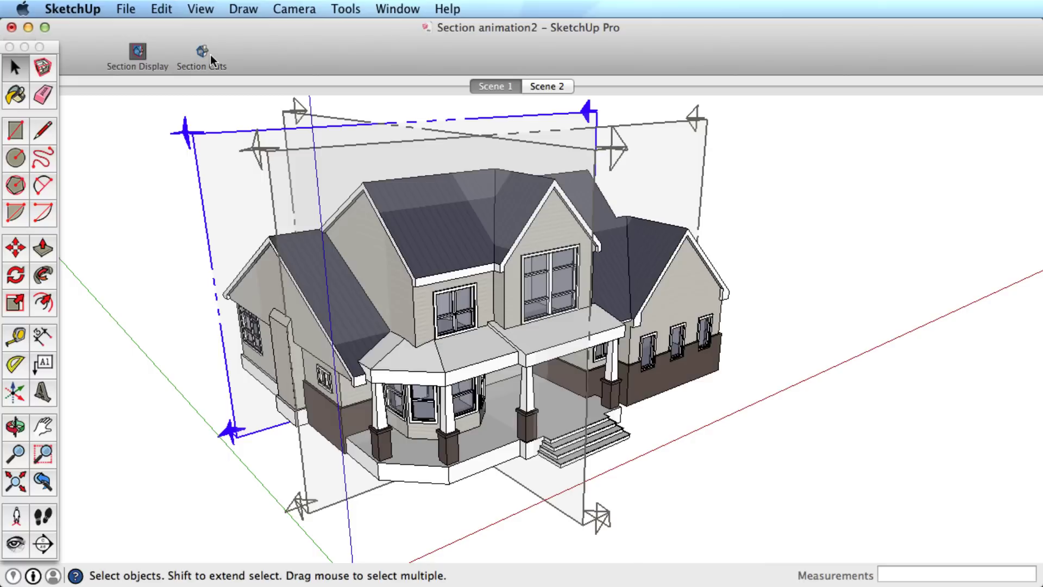
- Toggle the section planes and double-click another plane to make it the active cut
left_click(148, 56)
left_click(148, 57)
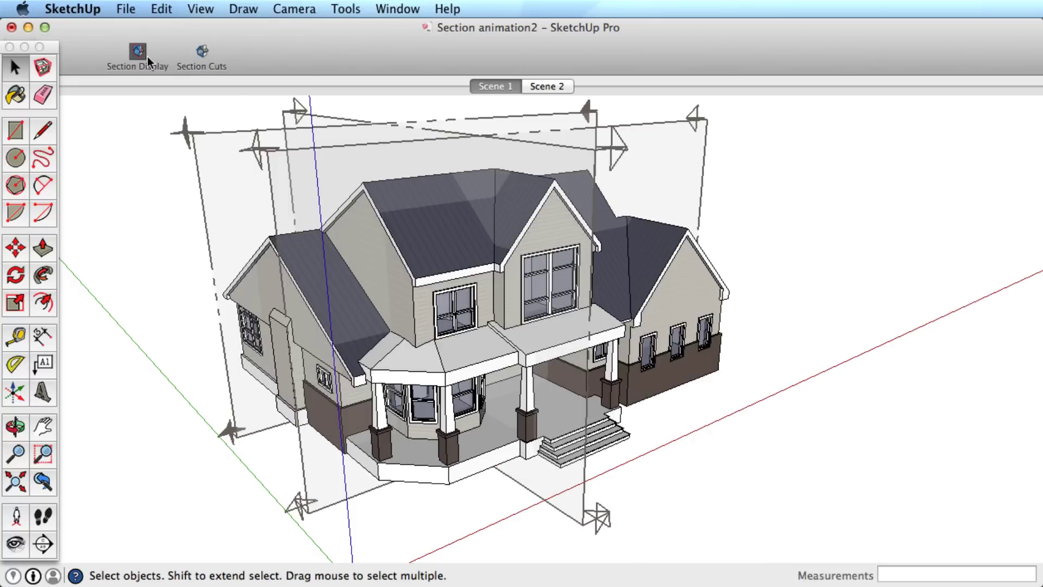
double_click(294, 116)
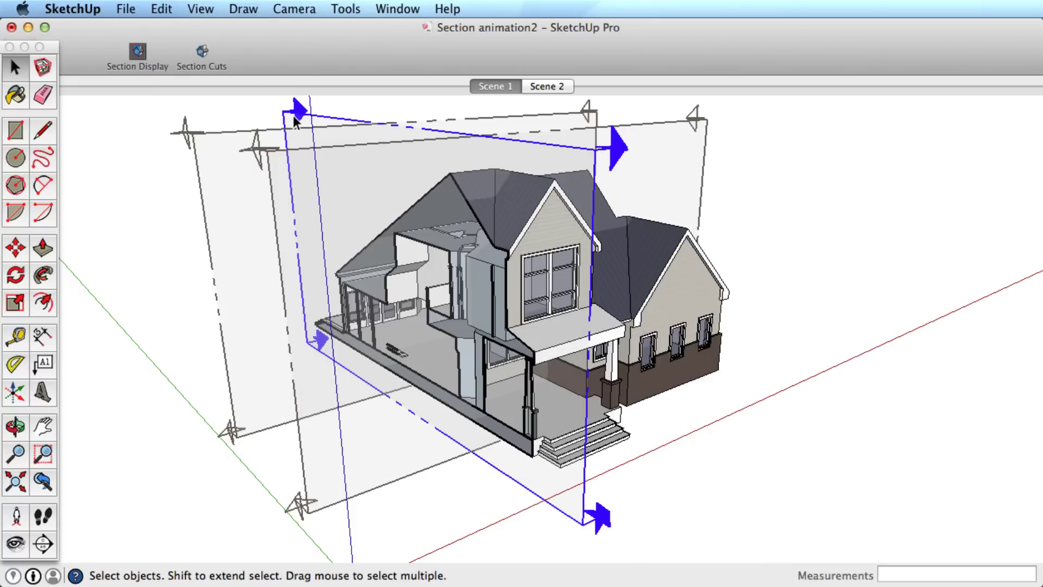
left_click(412, 7)
- Set the style's section cut width to 6 in the Styles panel
left_click(418, 140)
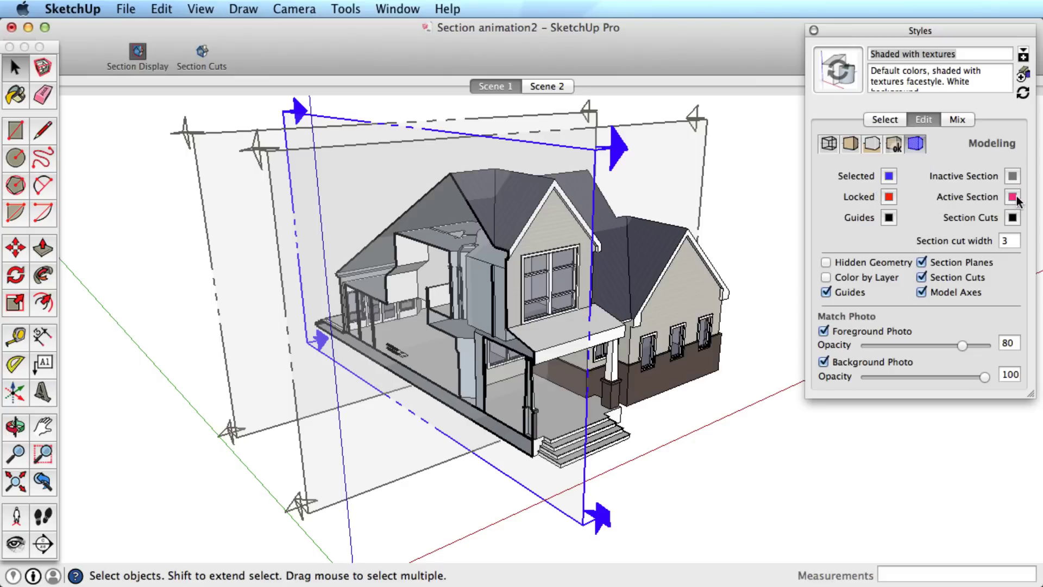
double_click(1012, 243)
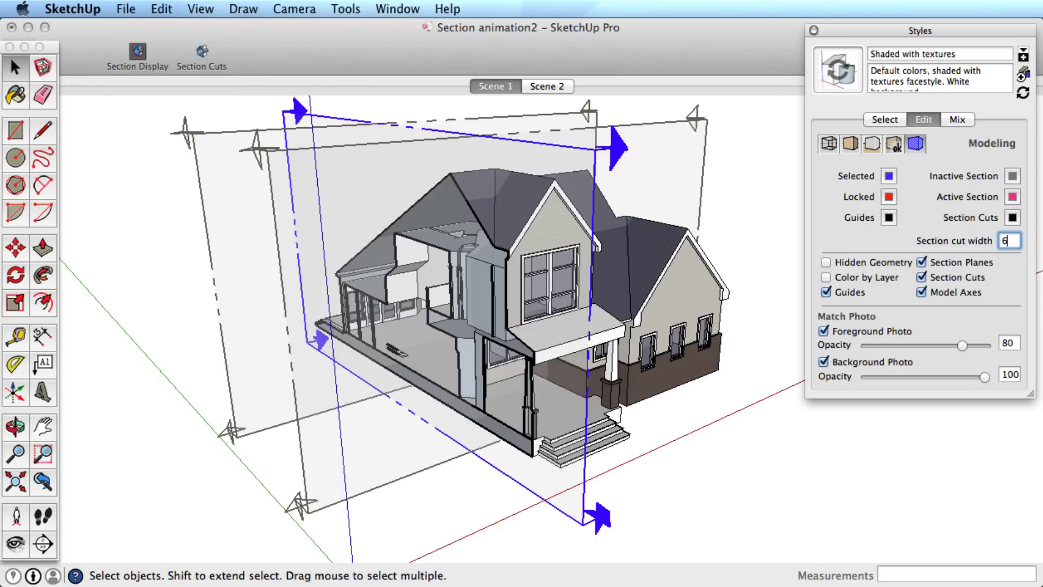
type("6")
key("Return")
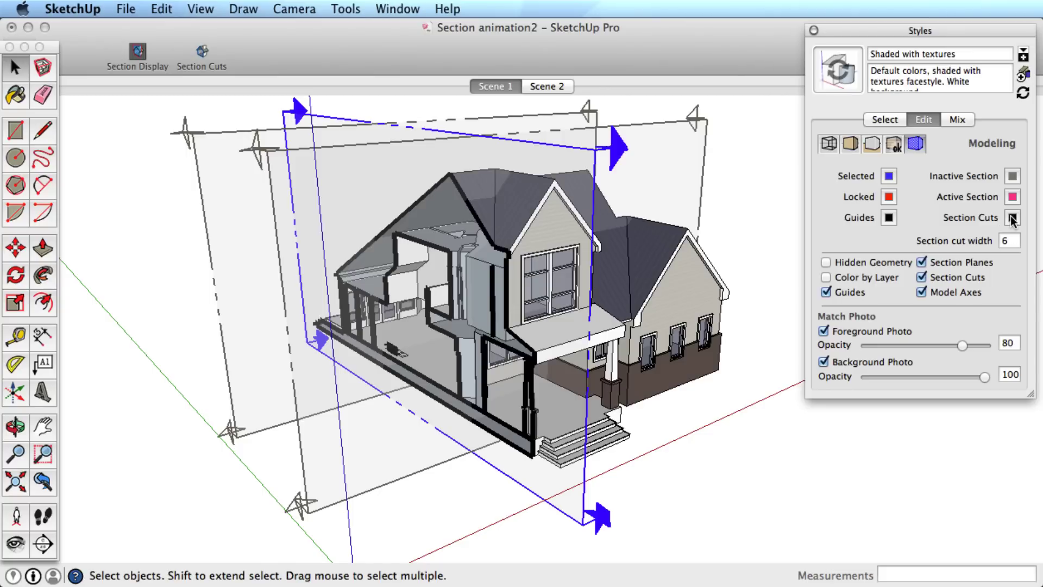
- Toggle the style's Section Planes and Section Cuts checkboxes to preview them
left_click(922, 263)
left_click(922, 277)
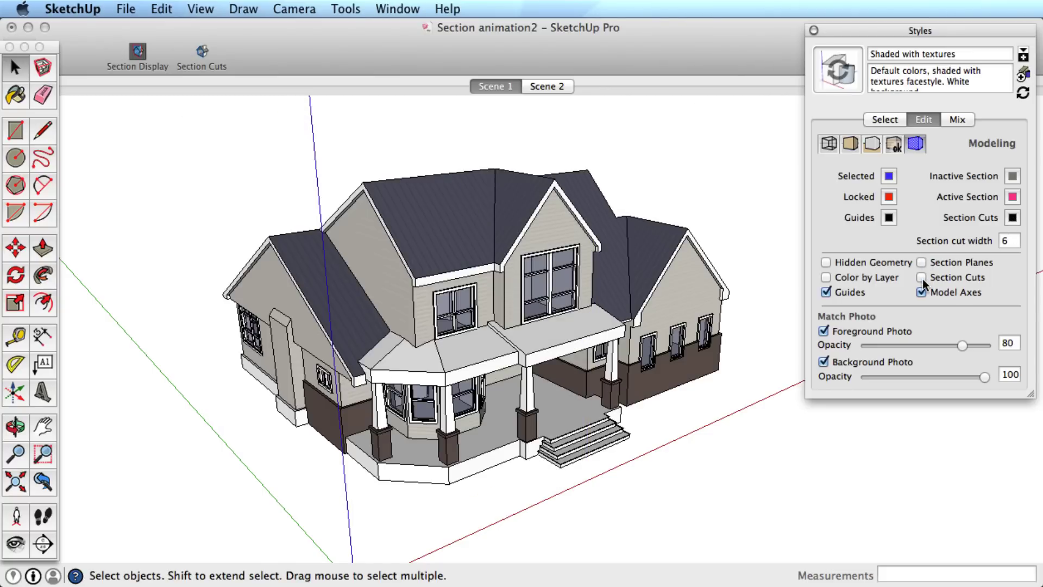
left_click(922, 278)
- Show section planes and switch the active cut between the large horizontal and small vertical planes
left_click(921, 262)
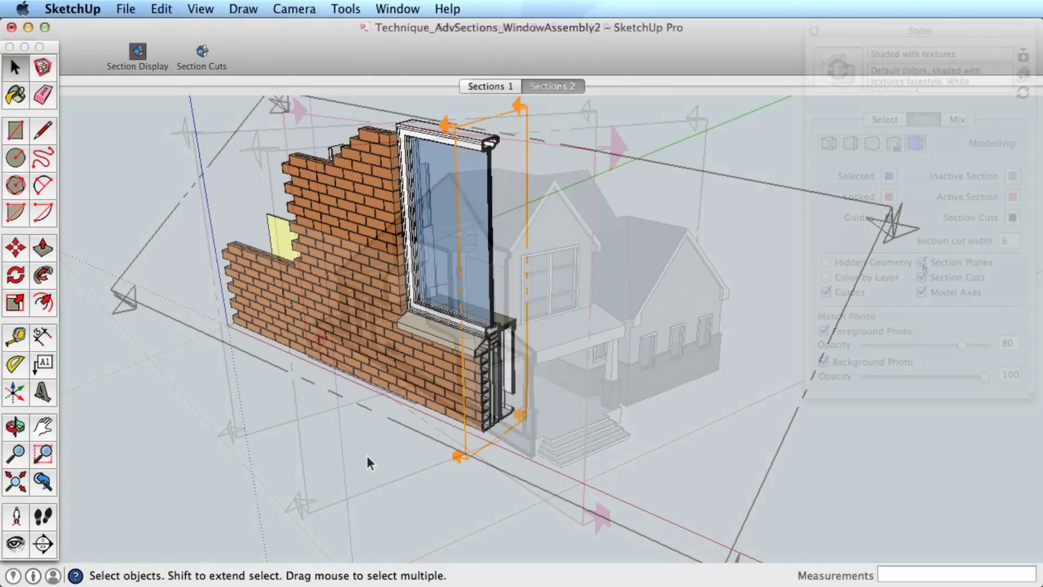
key("m")
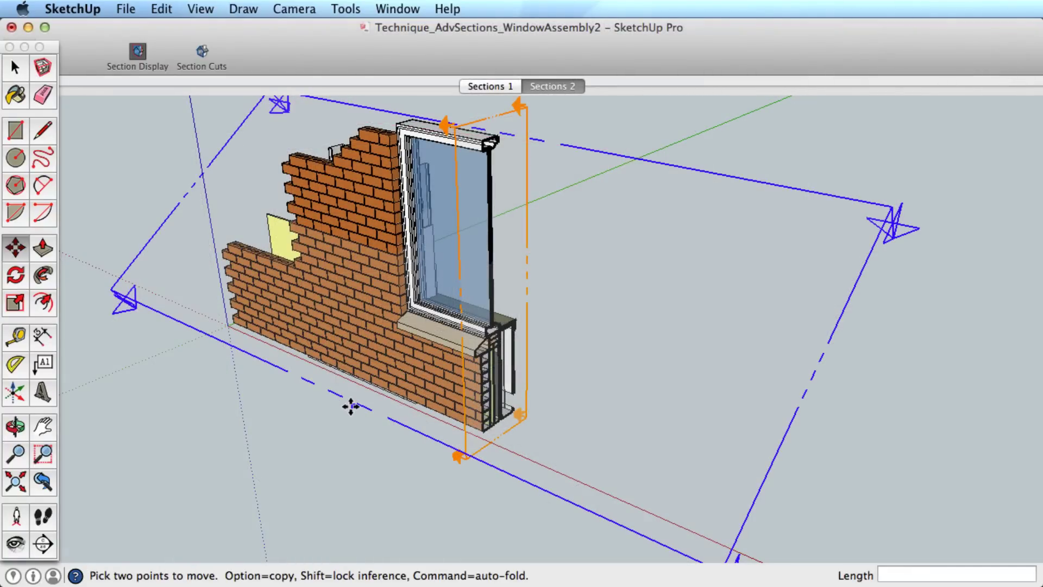
middle_click_drag(350, 406, 364, 421, "shift")
key("space")
double_click(746, 200)
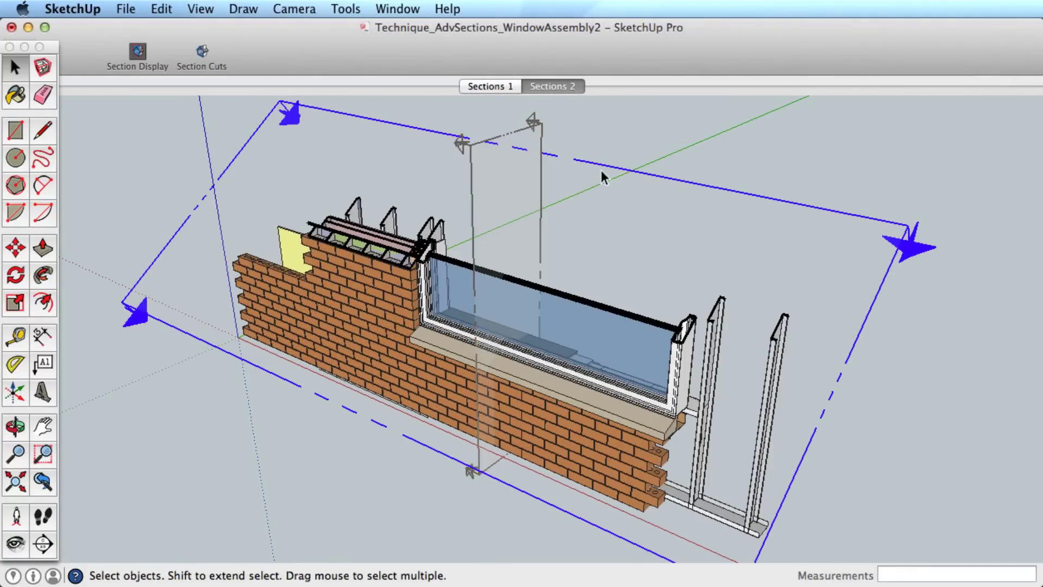
double_click(534, 128)
double_click(660, 190)
- Erase the small vertical section plane with the Eraser
key("e")
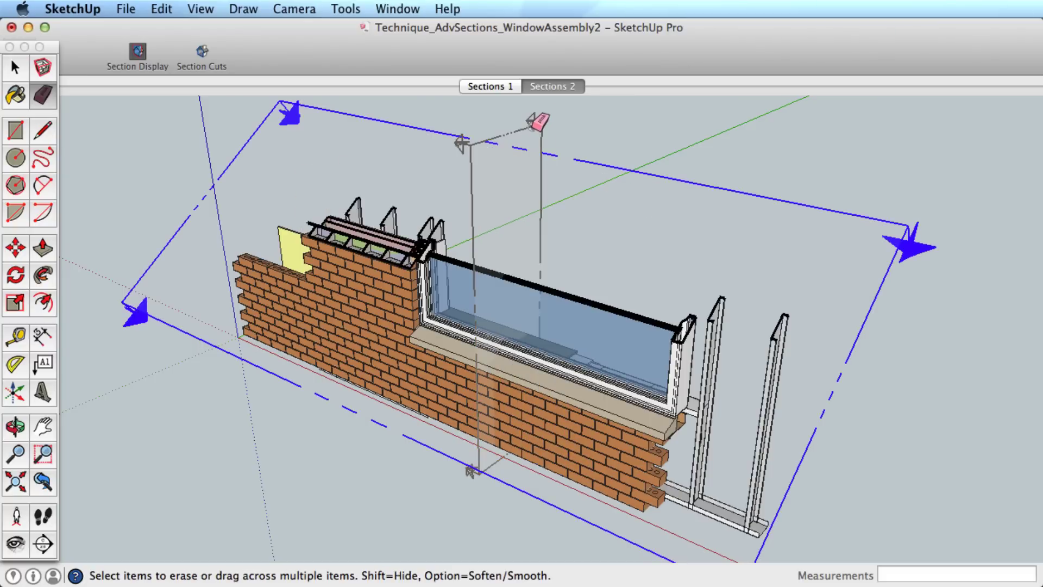
left_click(532, 127)
key("space")
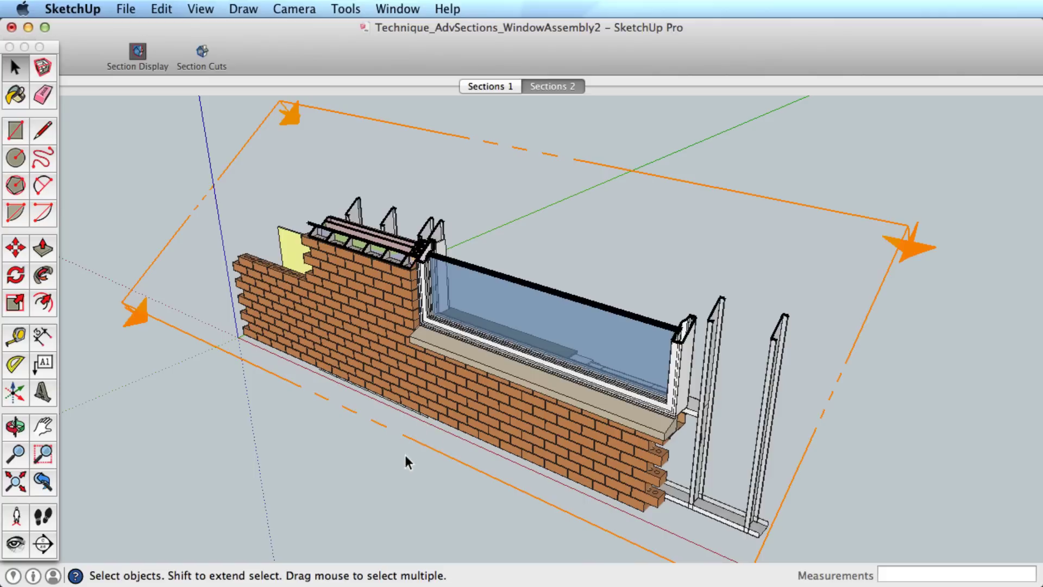
left_click(454, 407)
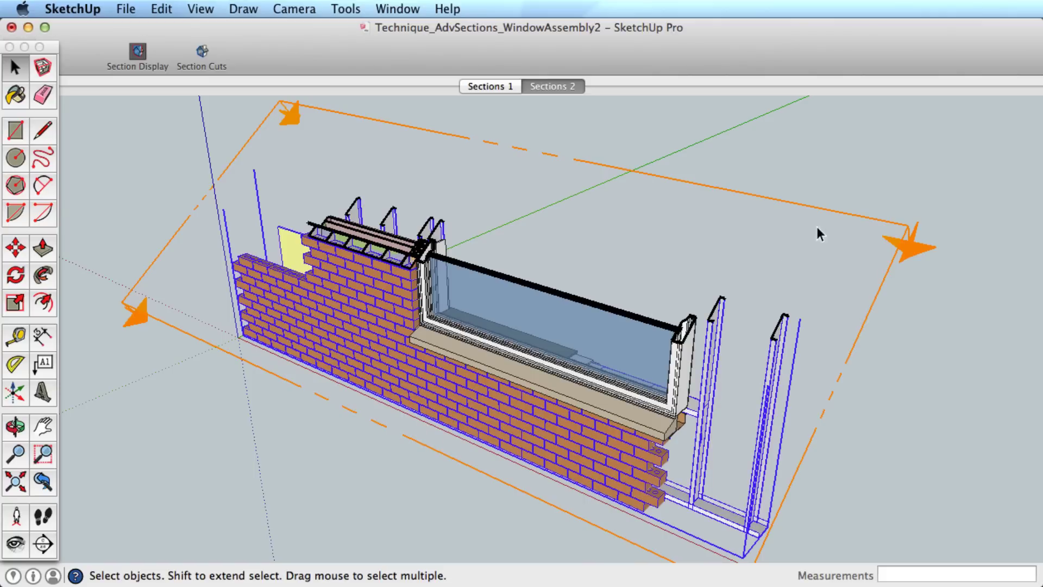
left_click(894, 213)
- Uncheck Active Cut on the large section plane, then select the window frame and sill
left_click(905, 231)
right_click(905, 229)
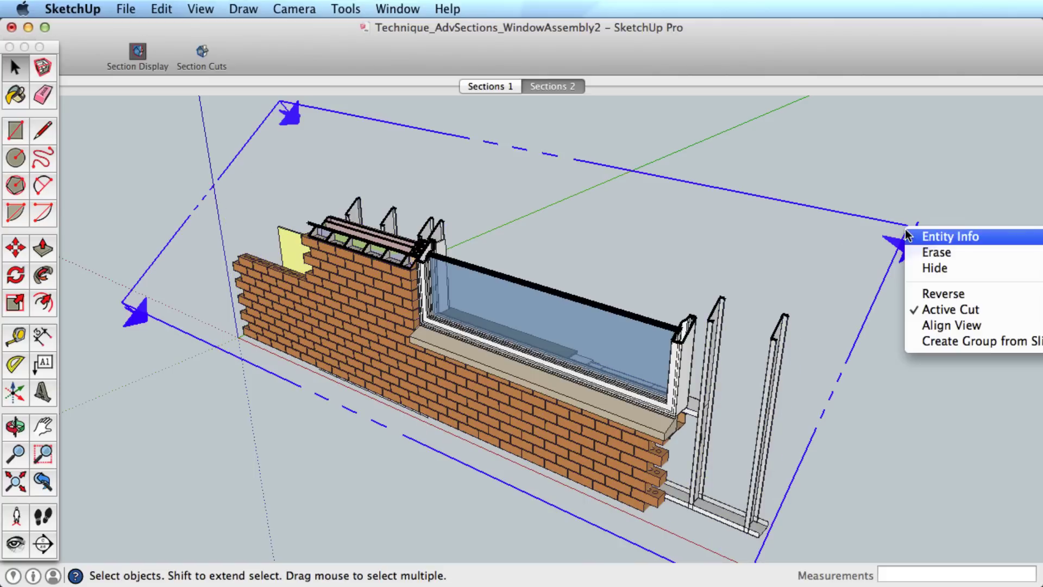
left_click(930, 311)
left_click(895, 194)
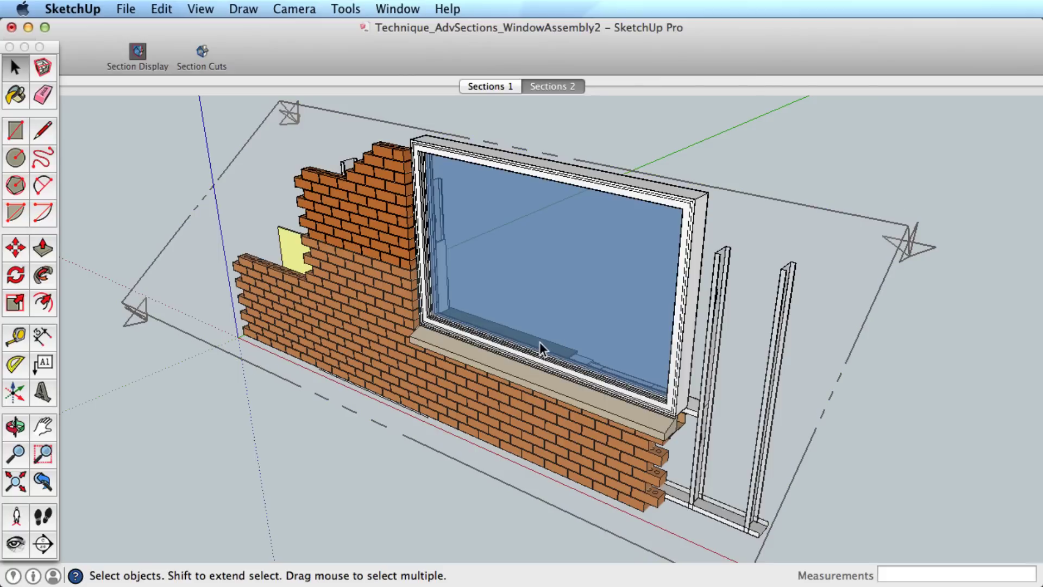
left_click(511, 161)
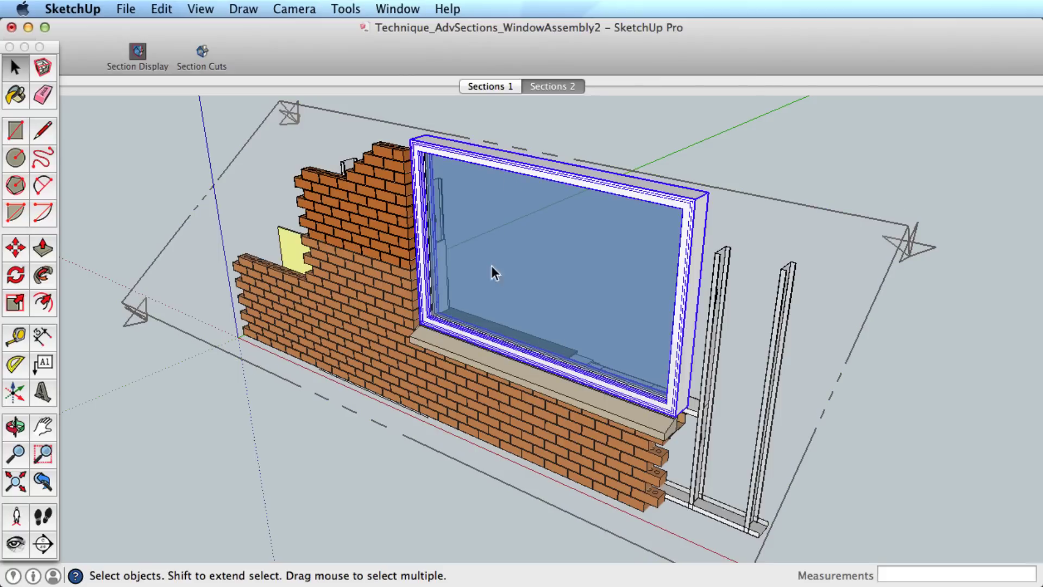
left_click(498, 365)
- Select the large section plane and begin moving it, then cancel
left_click(682, 352)
left_click(895, 237)
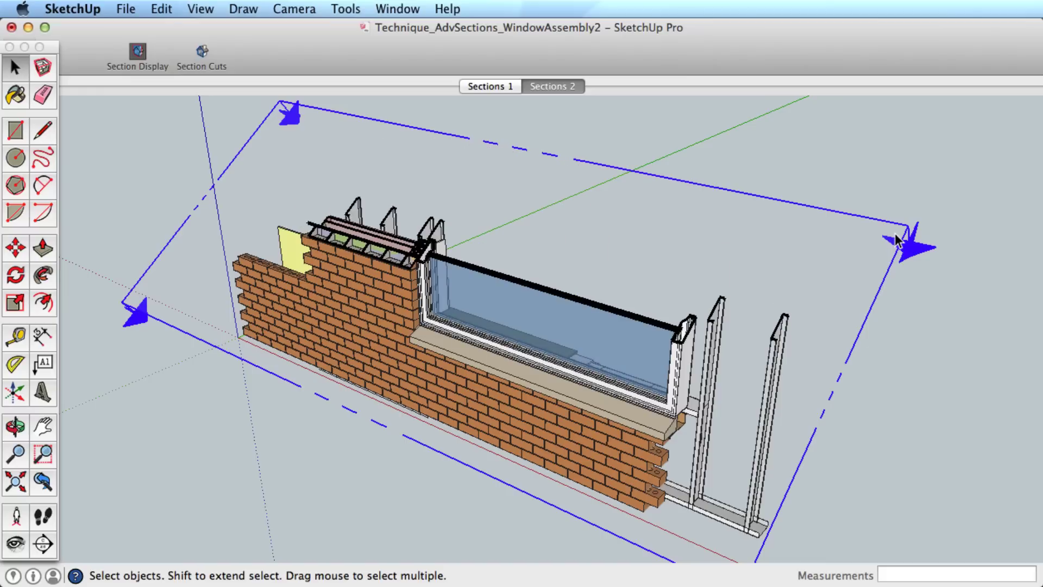
key("m")
left_click(896, 237)
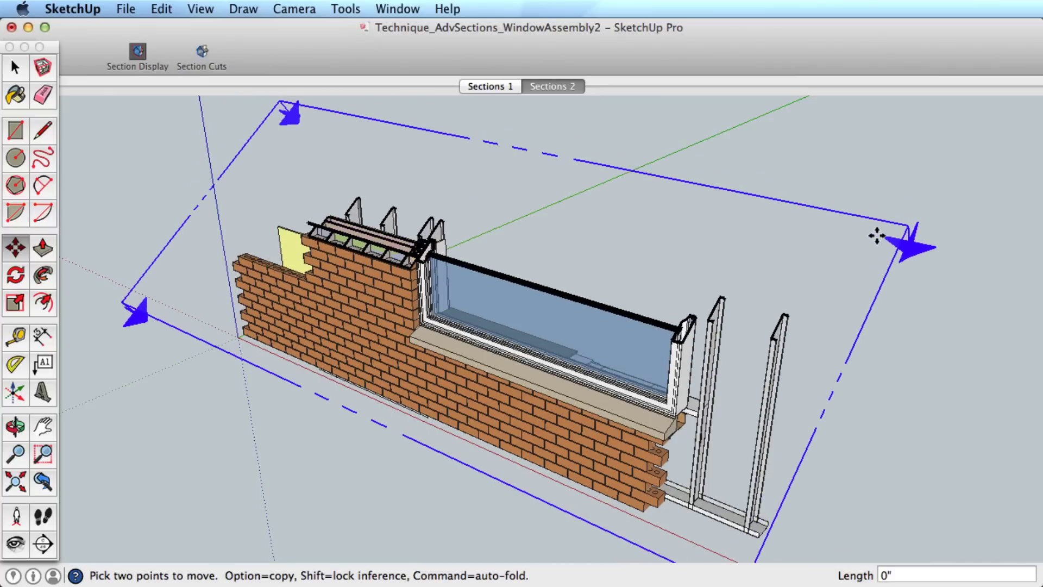
key("space")
left_click(886, 175)
- Open the window assembly group and place a section plane cutting the brick wall
left_click(509, 434)
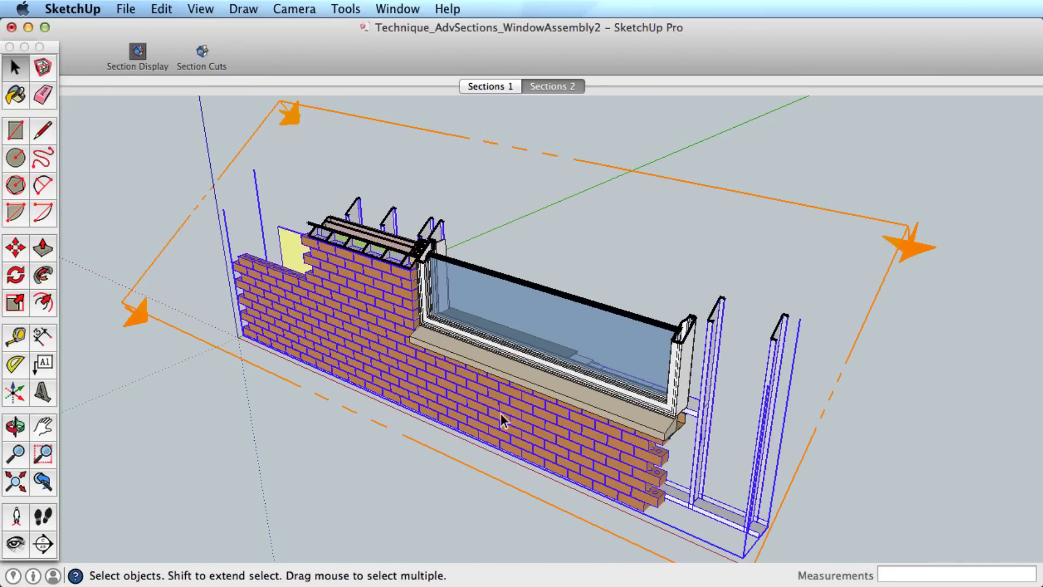
double_click(501, 412)
left_click(500, 412)
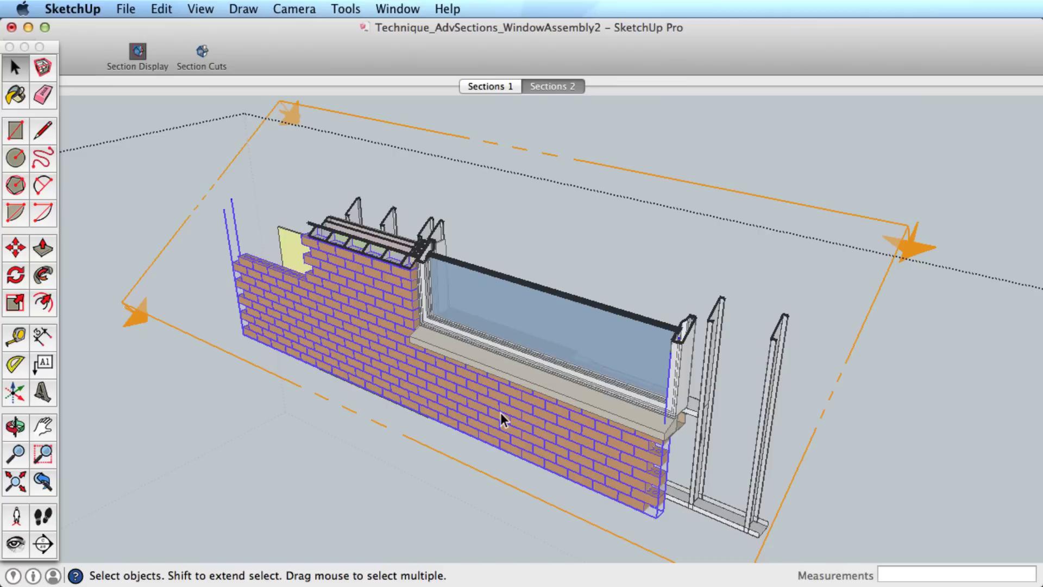
left_click(43, 544)
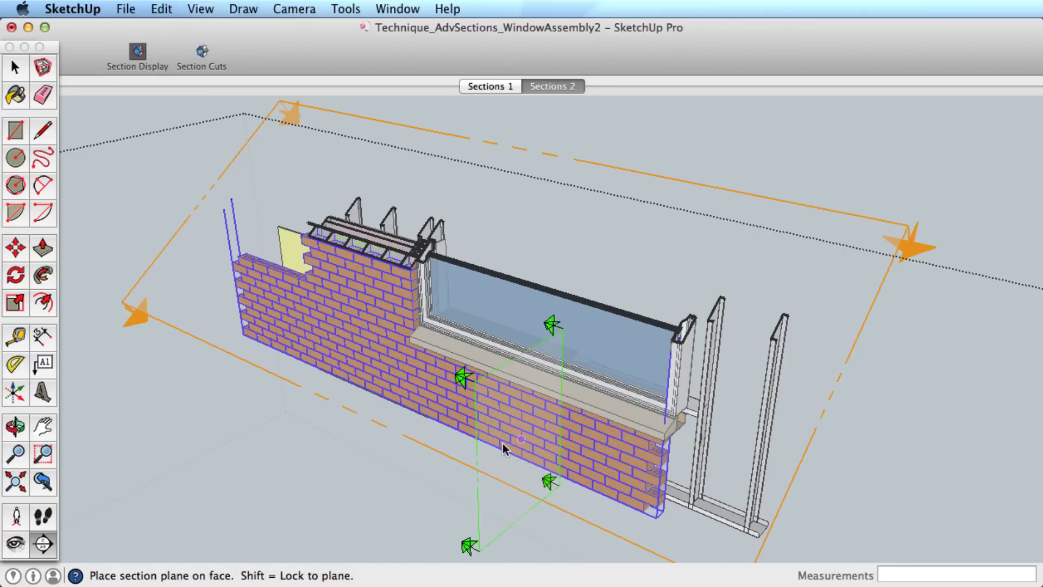
left_click(485, 424)
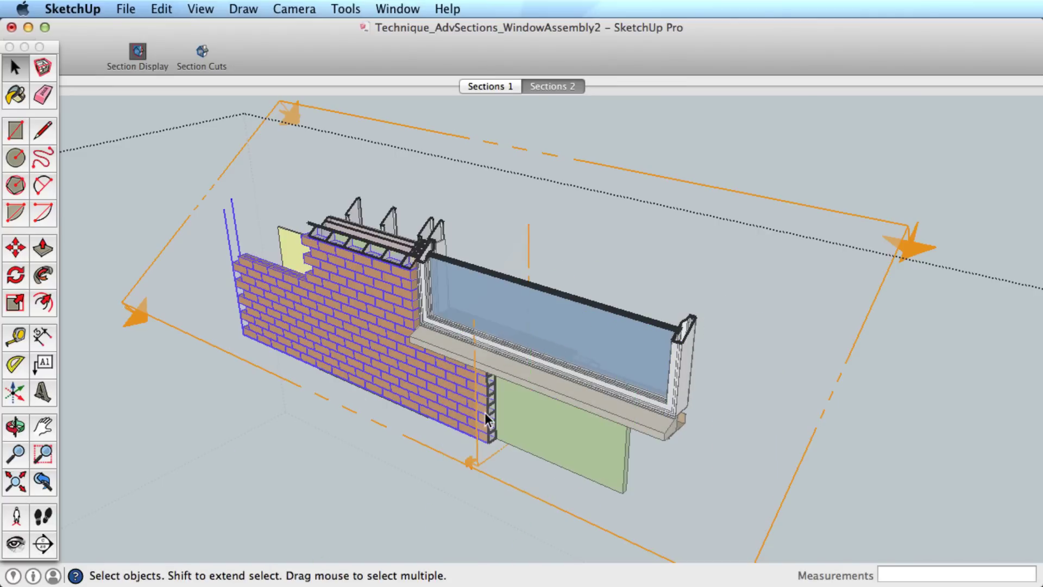
- Move the new section plane toward the brick wall's end
left_click(478, 464)
key("m")
left_click(477, 462)
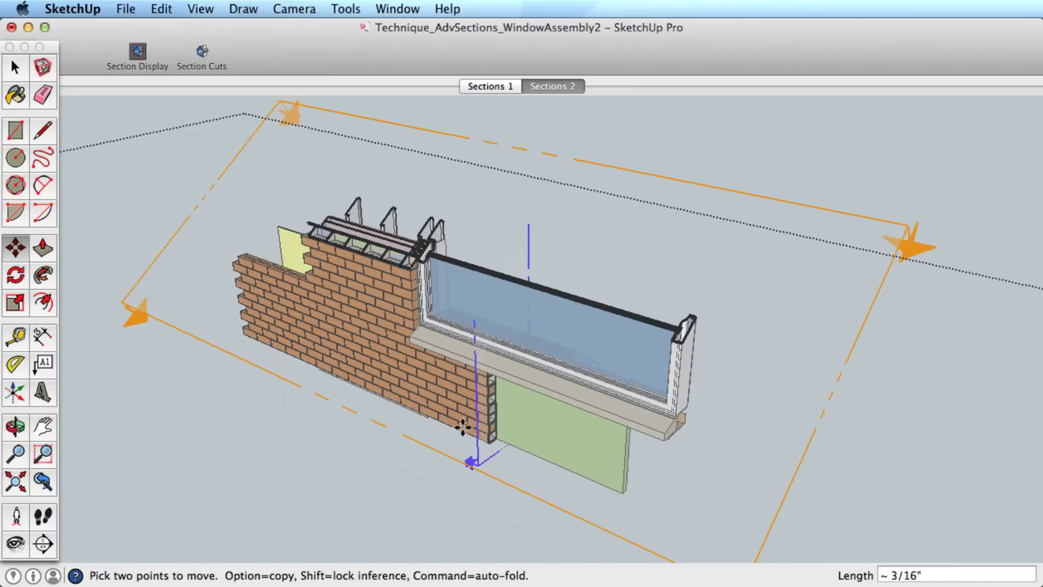
left_click(470, 461)
key("space")
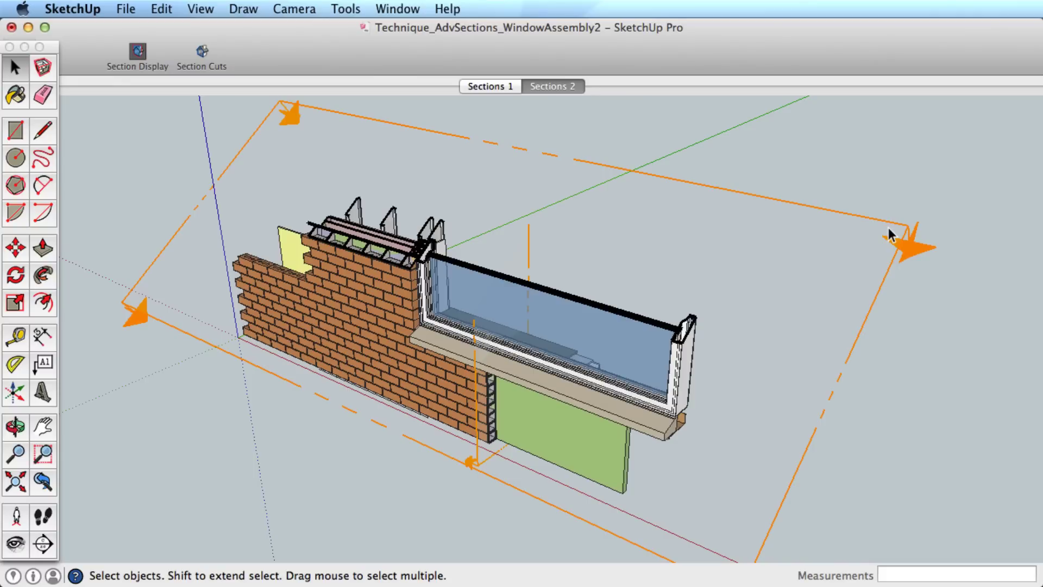
- Move the large horizontal section plane to just above the sill
key("m")
left_click(889, 227)
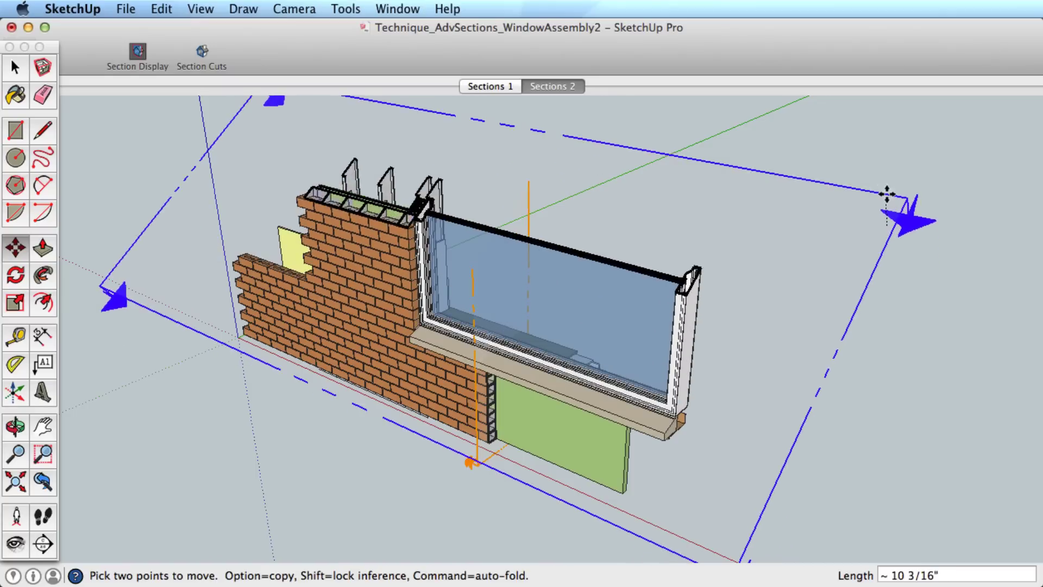
left_click(879, 230)
key("space")
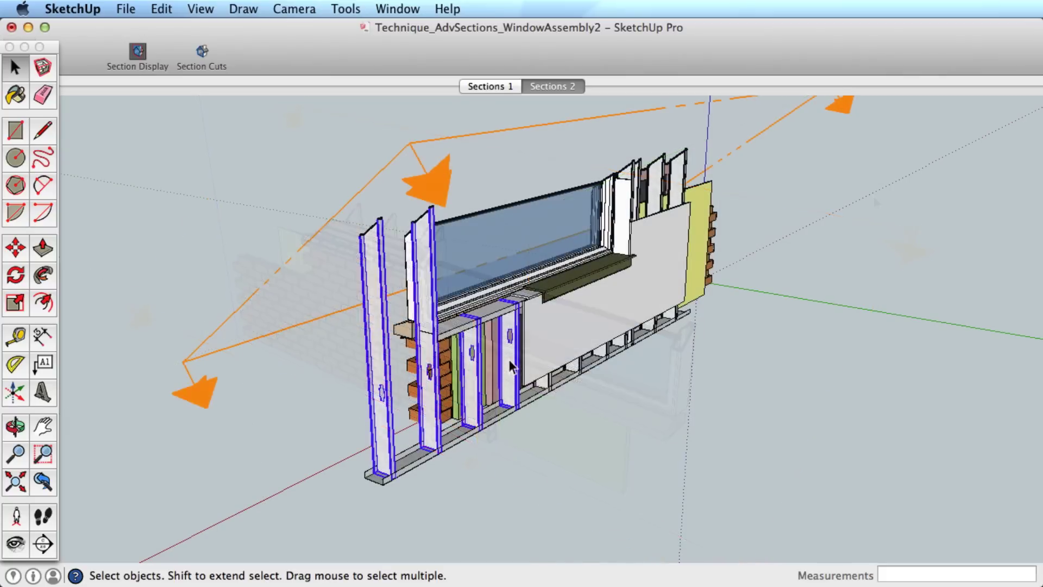
- Group the selected studs, add a horizontal section plane across them, and raise it
right_click(505, 381)
left_click(559, 497)
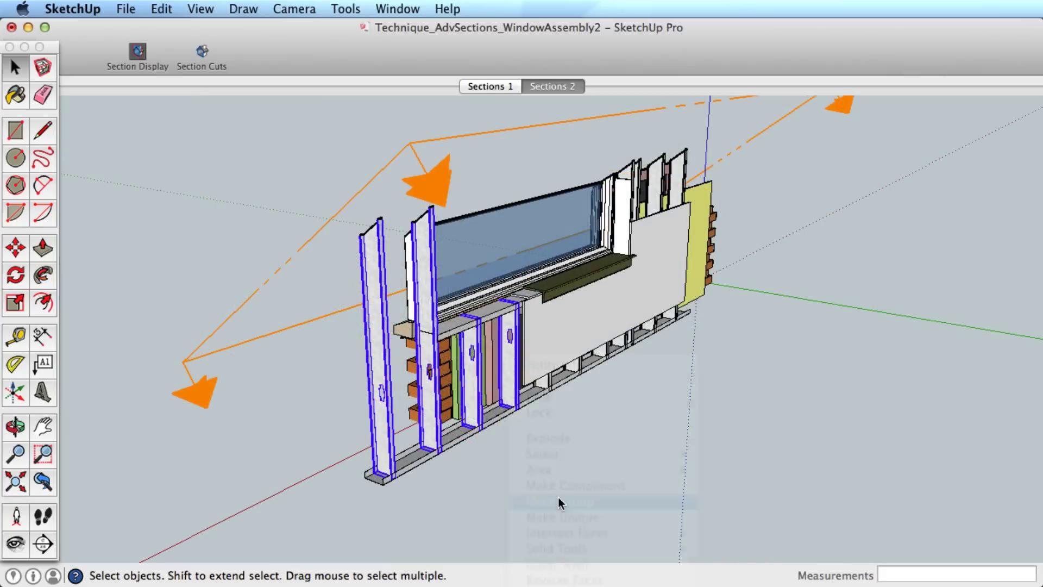
left_click(43, 544)
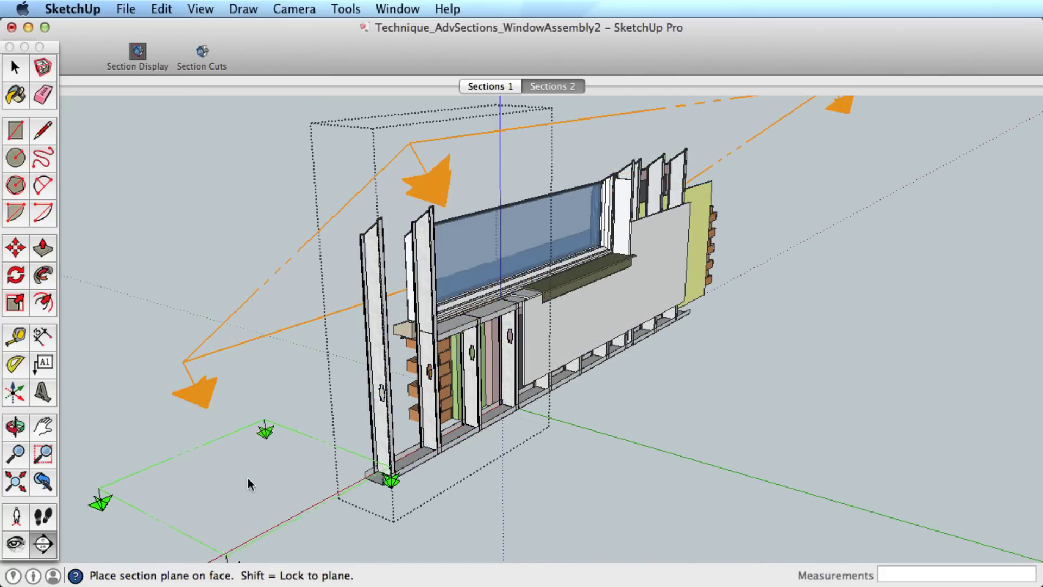
left_click(389, 347)
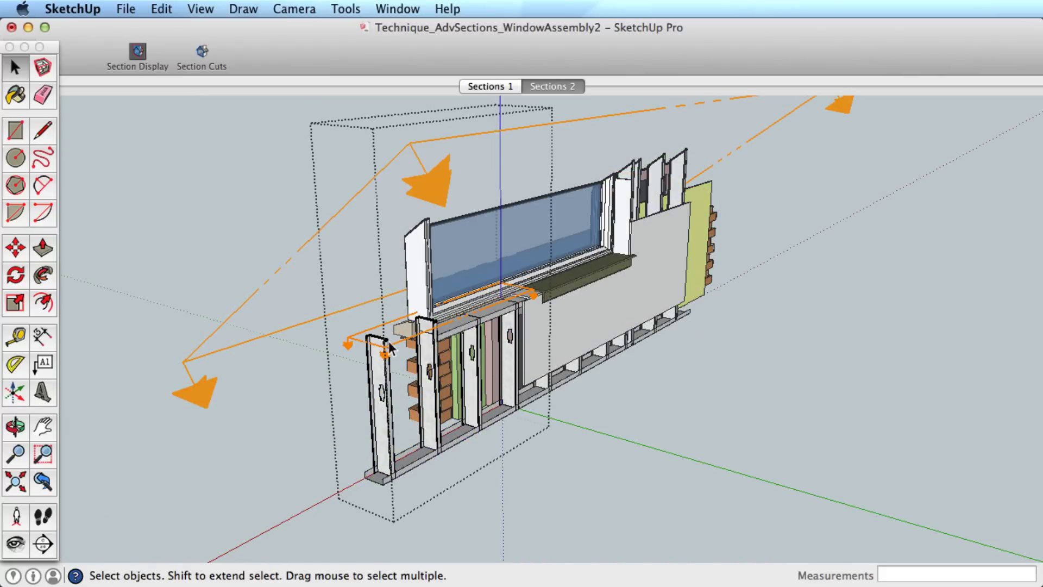
left_click(389, 347)
key("m")
key("space")
left_click(391, 343)
key("m")
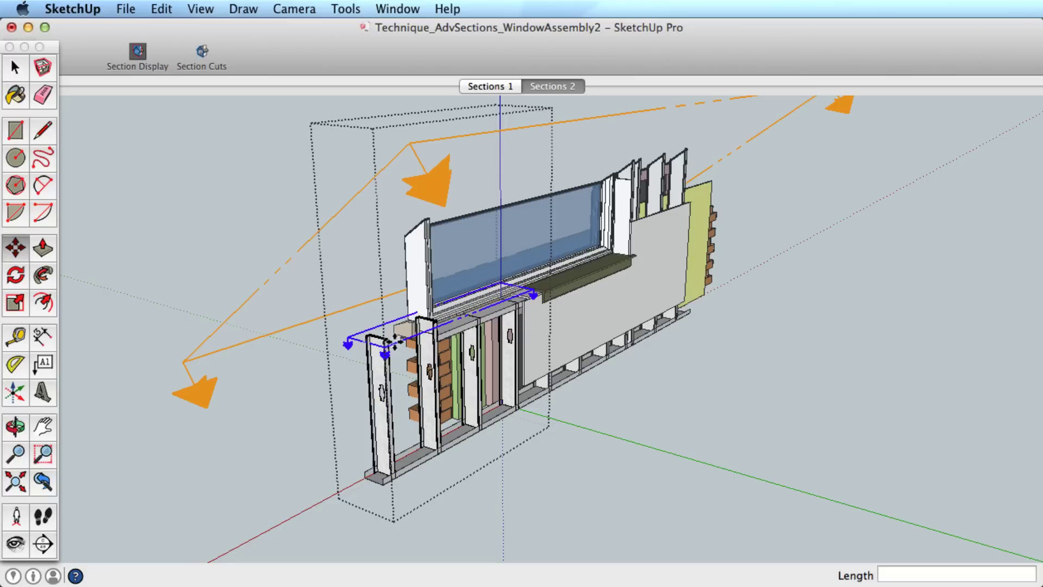
left_click(393, 341)
- Select two more studs and make them into one group
left_click(391, 304)
key("space")
left_click(478, 364)
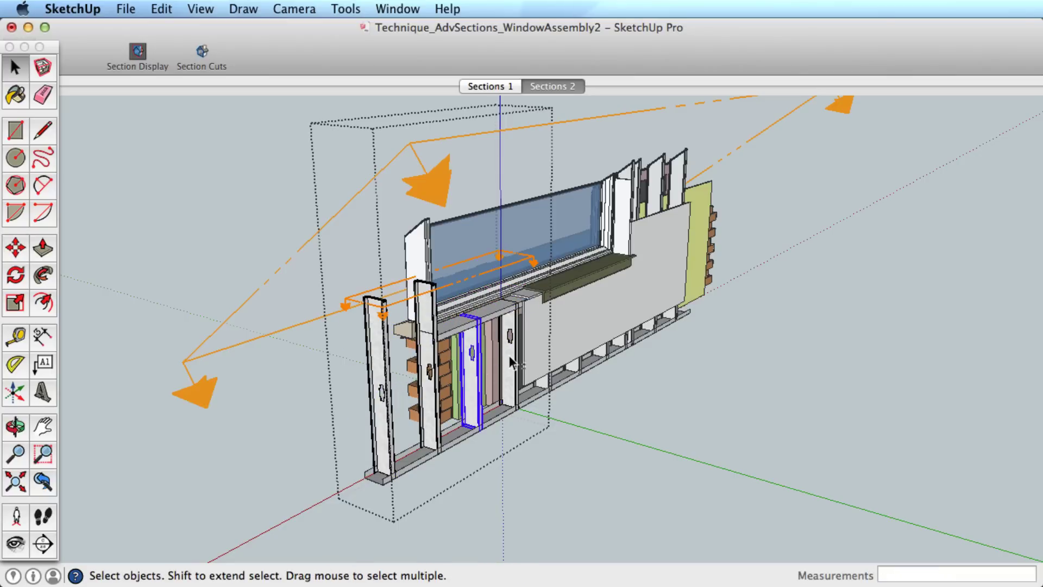
left_click(510, 355, "shift")
right_click(510, 356)
left_click(547, 494)
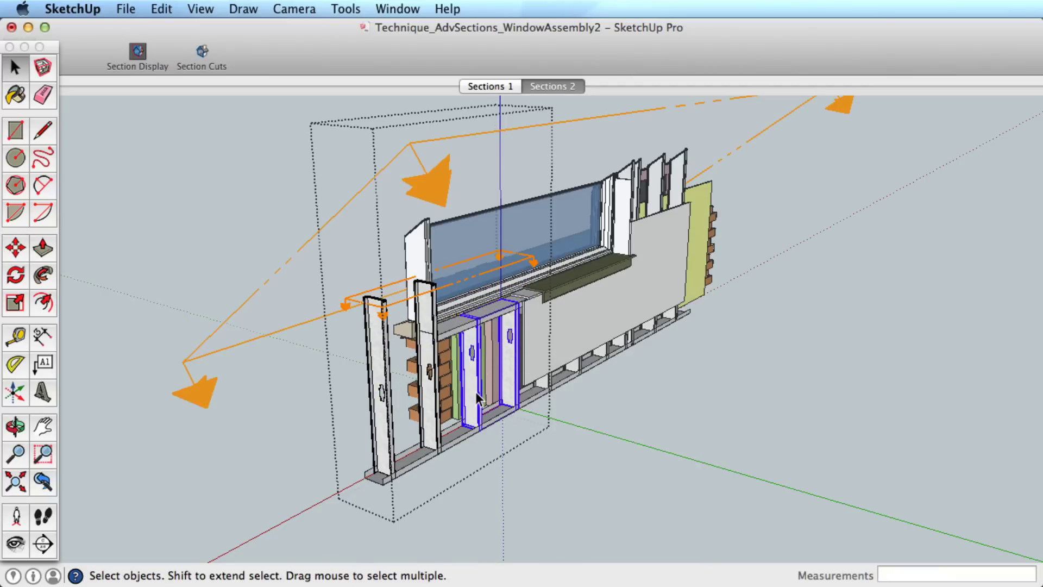
- Place a section plane across the grouped studs, attempting and cancelling a move
left_click(42, 543)
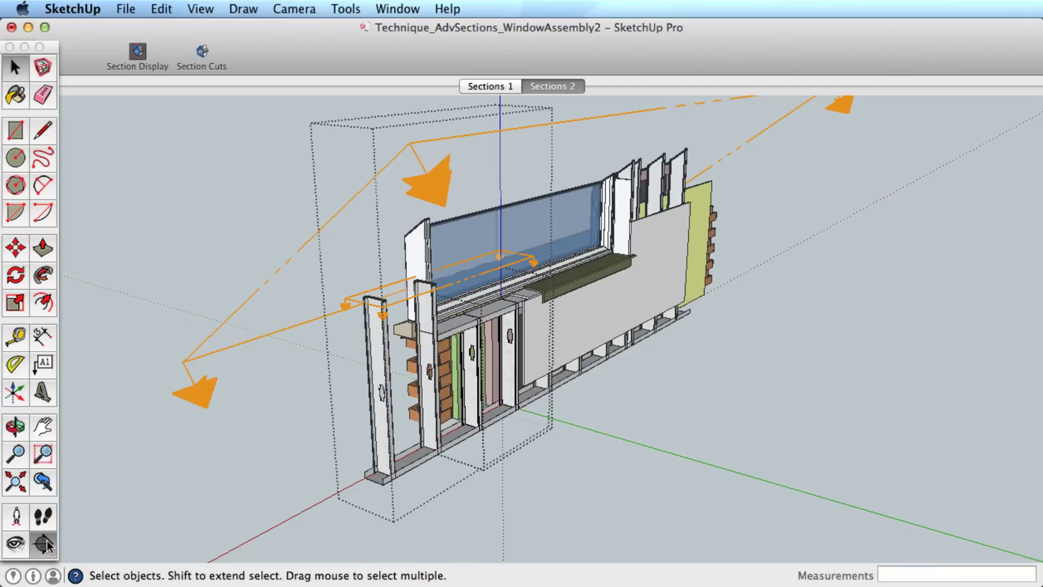
left_click(475, 365)
key("space")
left_click(482, 367)
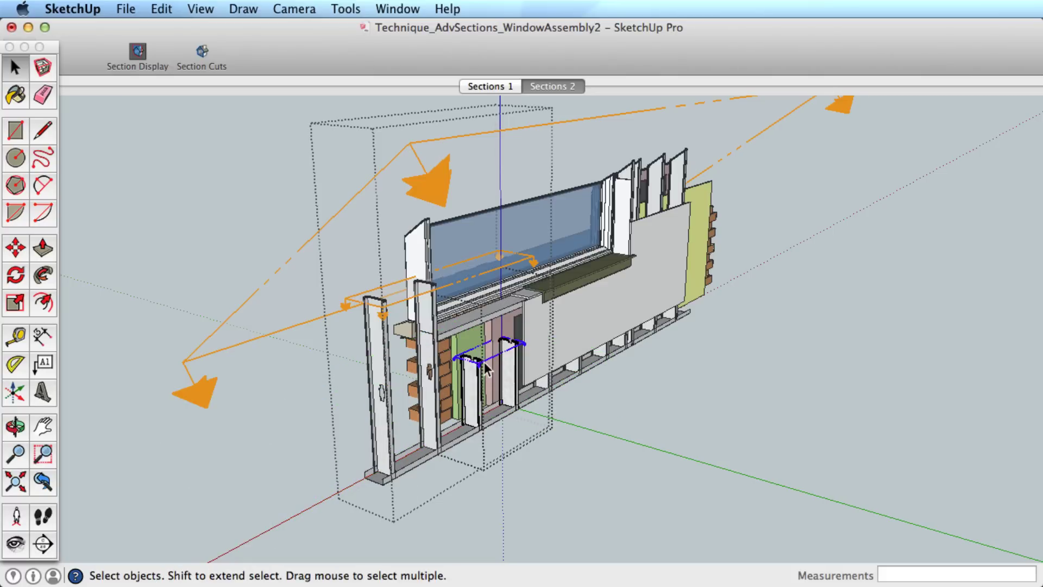
key("m")
left_click(478, 361)
key("Escape")
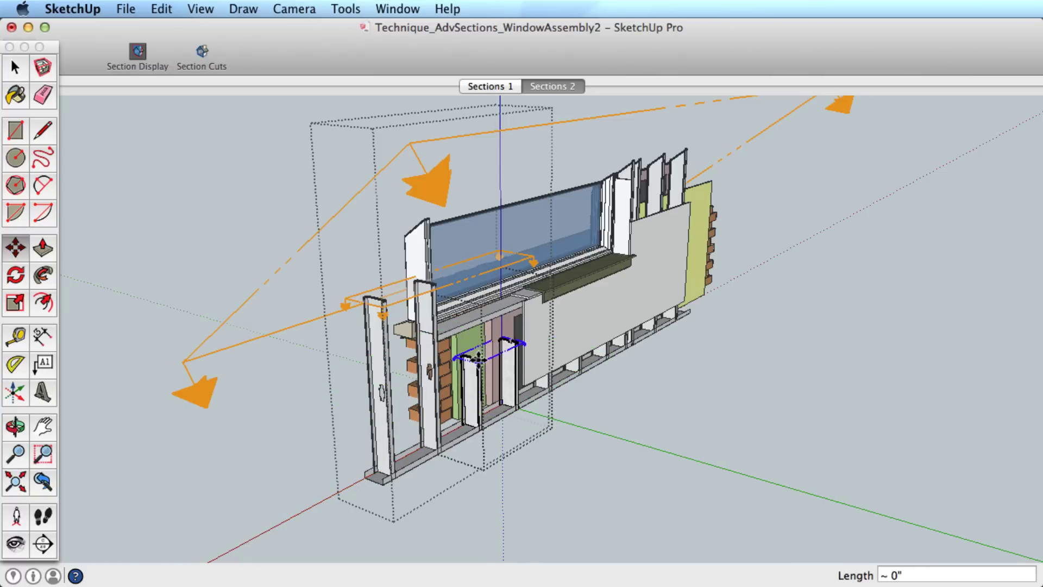
key("space")
- Close the group and orbit to view the assembly's other side
left_click(526, 478)
key("o")
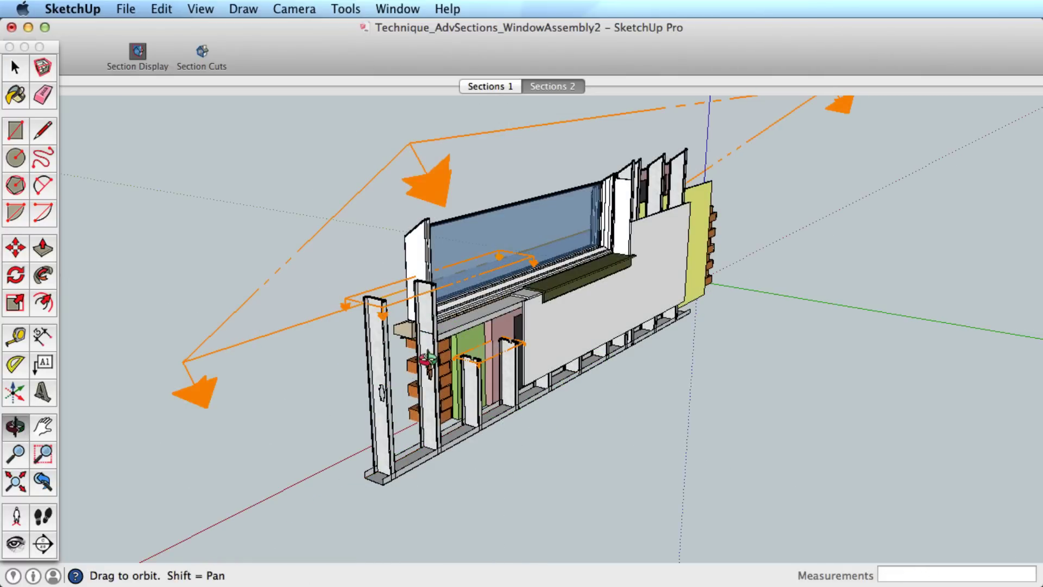
left_click_drag(427, 359, 424, 304)
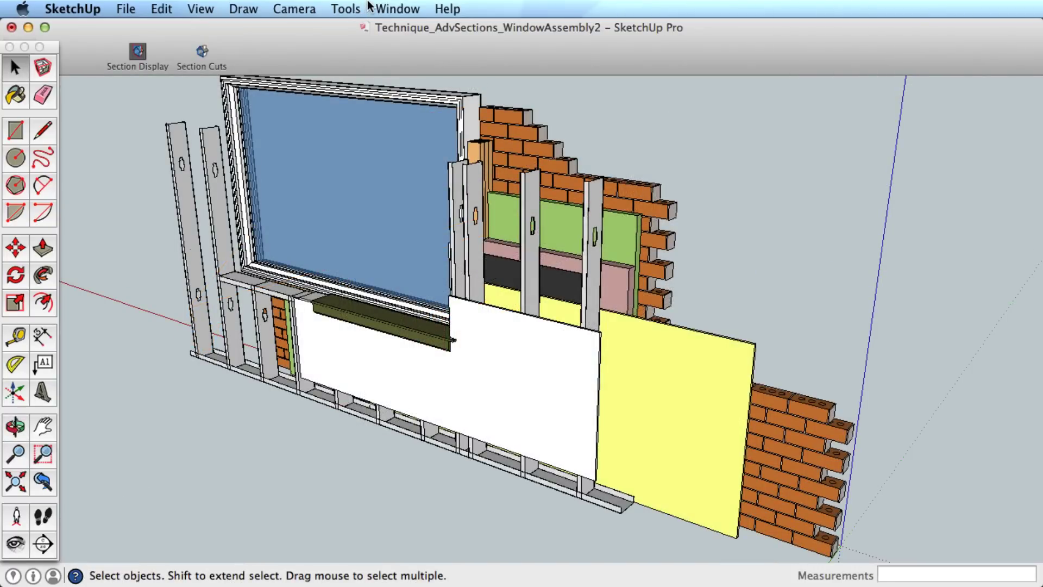
- In Window > Scenes, untick Camera Location, Hidden Geometry, Visible Layers, and Style and Fog
left_click(397, 8)
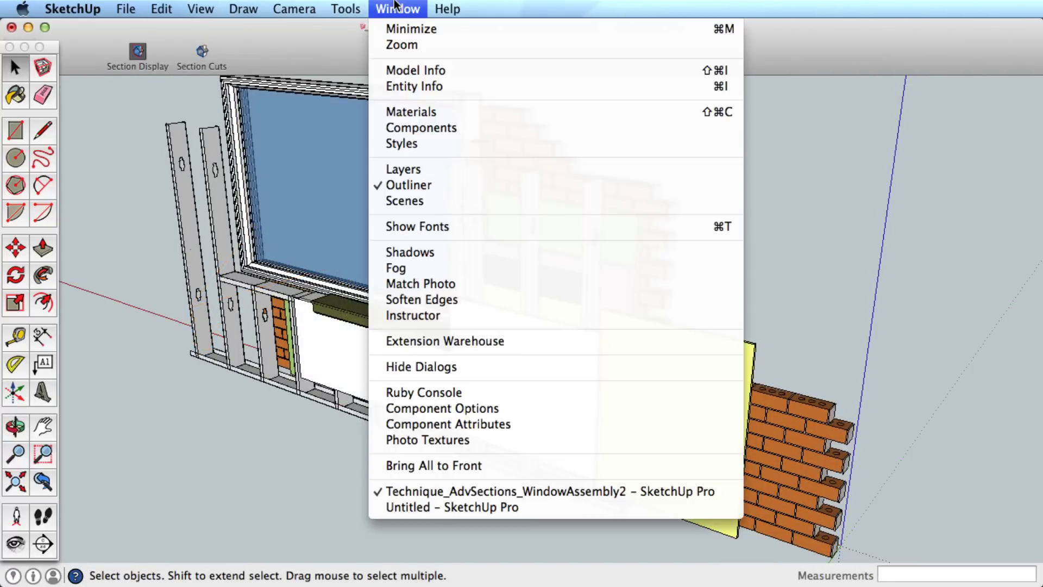
left_click(403, 200)
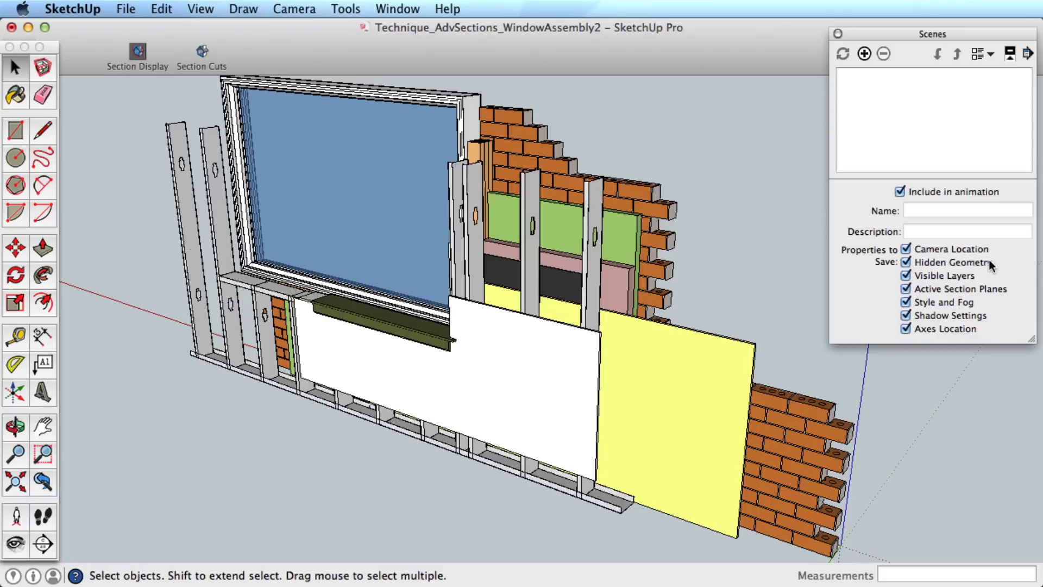
left_click(906, 249)
left_click(905, 262)
left_click(906, 275)
left_click(906, 302)
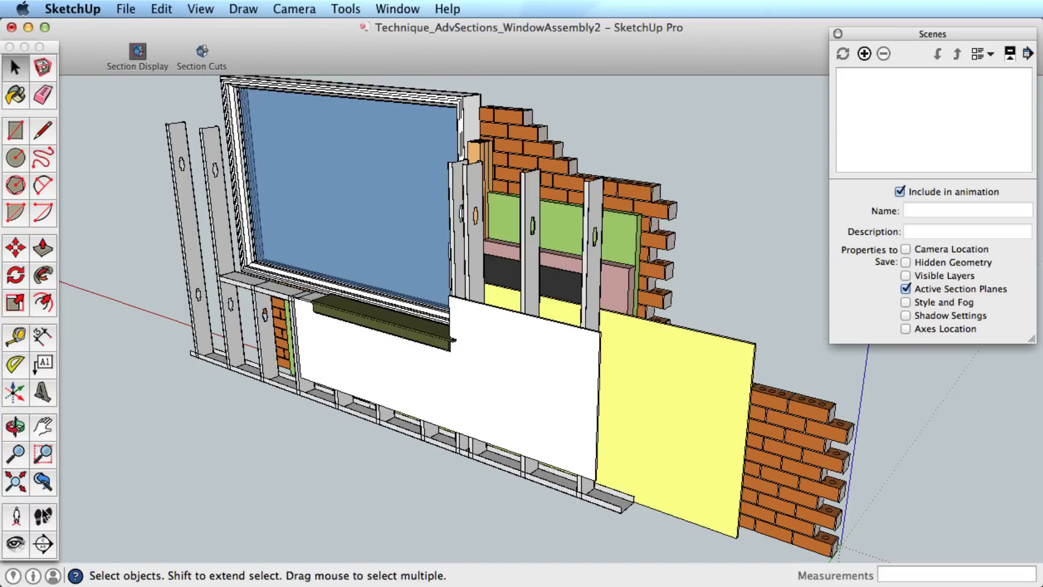
left_click(43, 542)
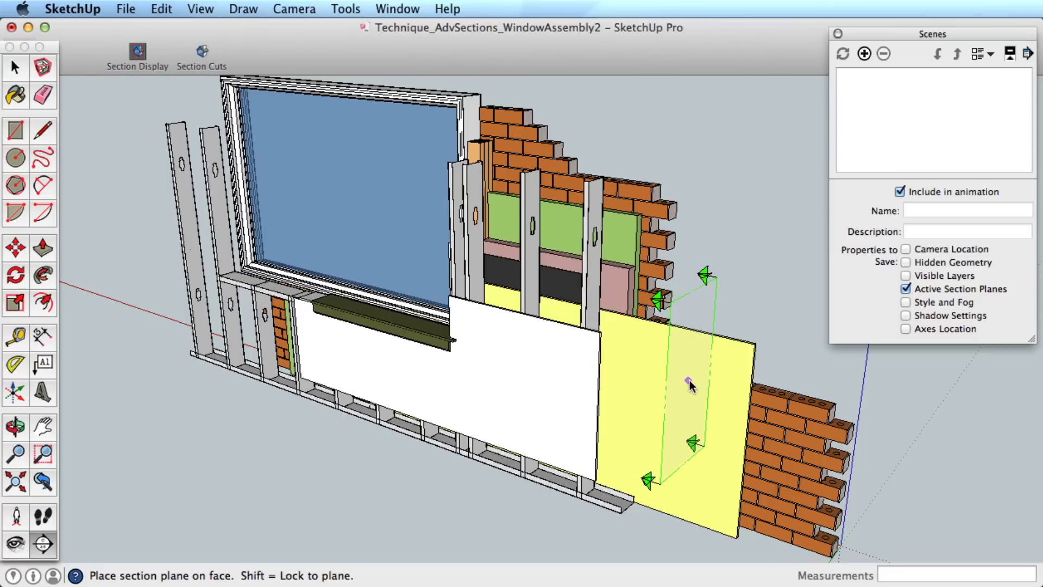
- Place section planes at the wall's right end and left stud, activate the right cut, and save it as Scene 1
left_click(718, 397)
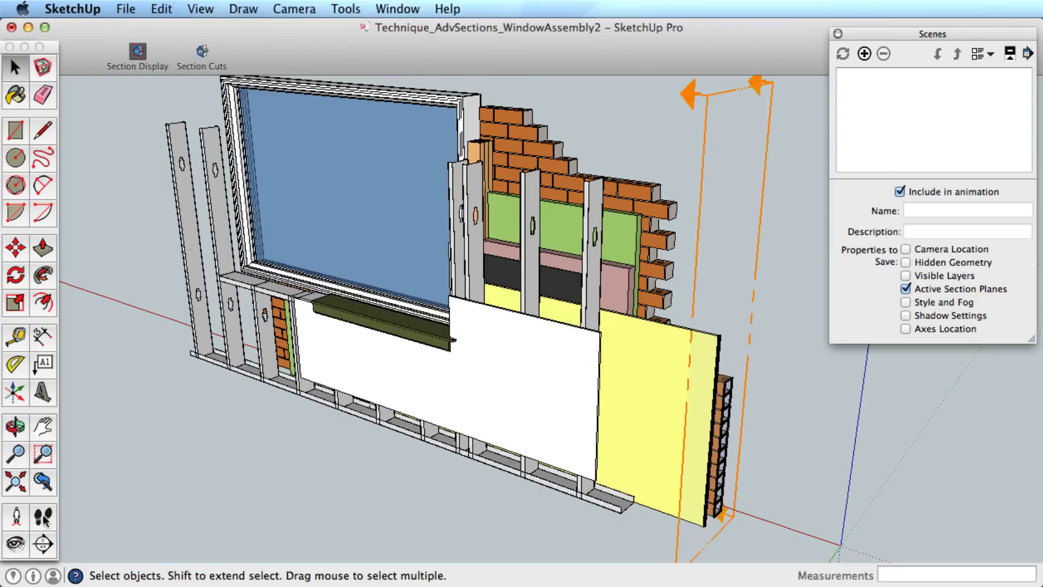
left_click(41, 544)
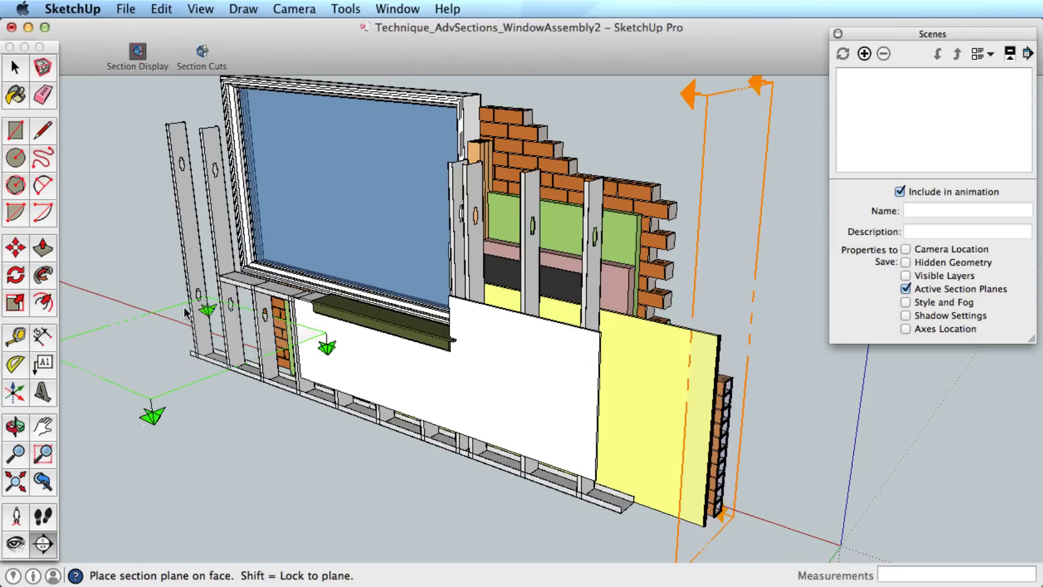
left_click(217, 216)
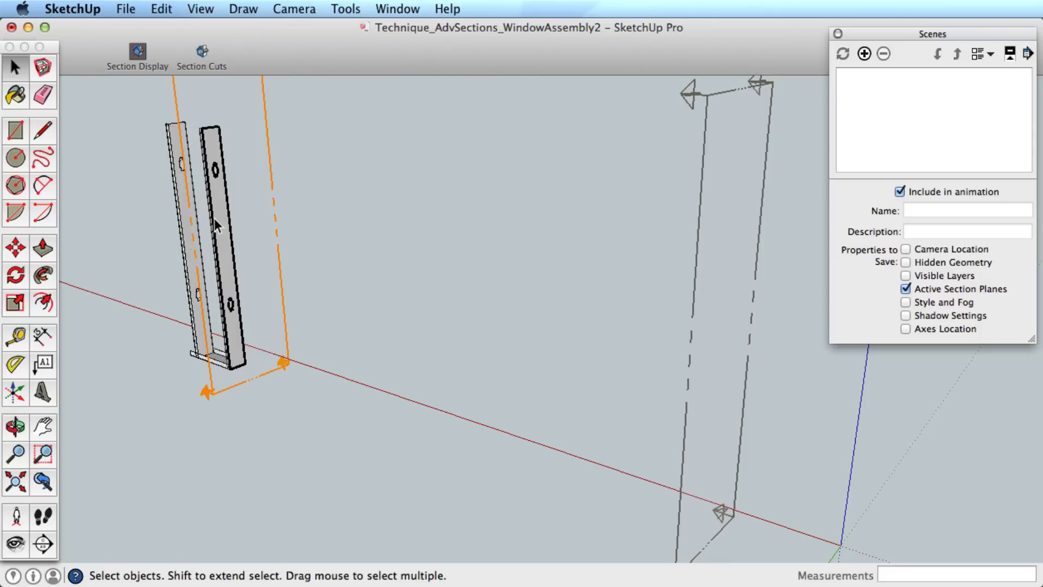
double_click(768, 88)
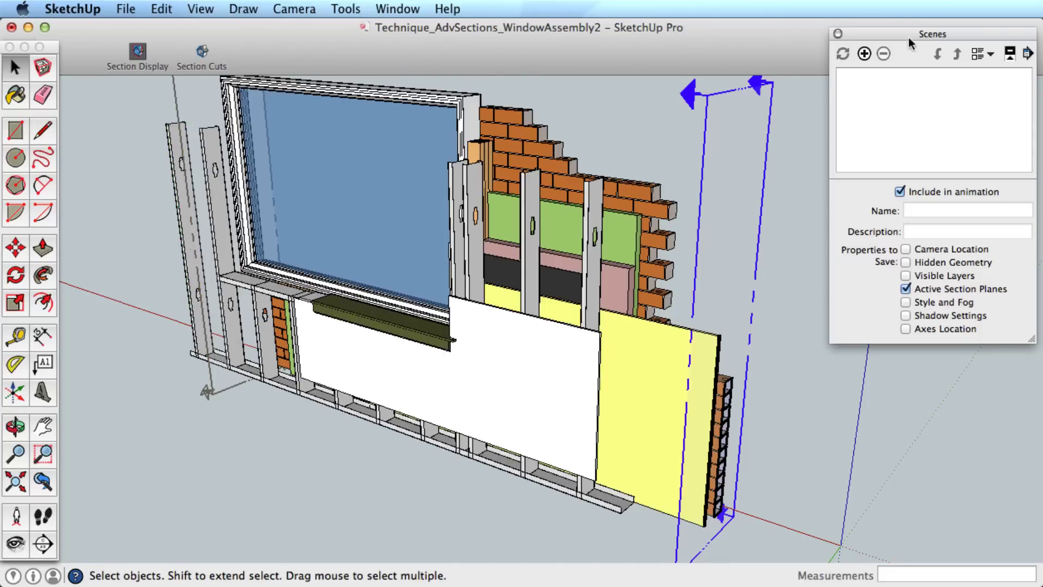
left_click(865, 54)
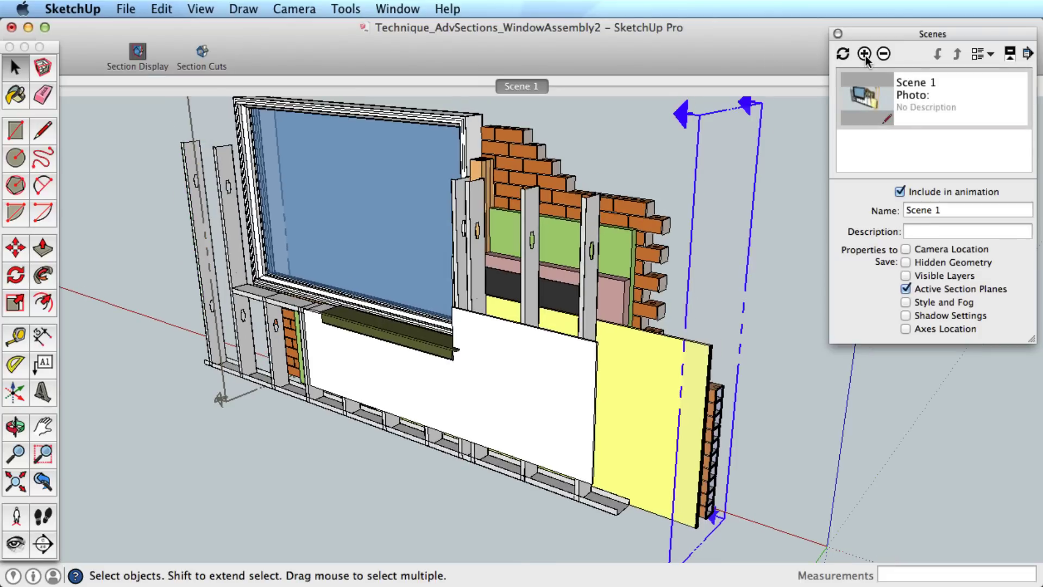
- Activate the left-hand cut, save it as Scene 2, and switch between Scene 1 and Scene 2
double_click(229, 397)
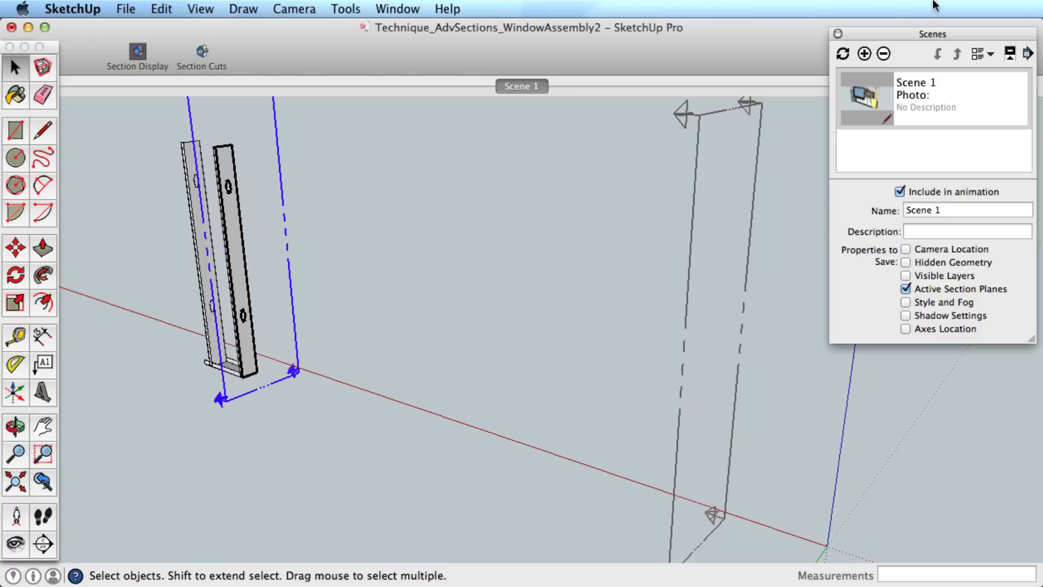
left_click(864, 54)
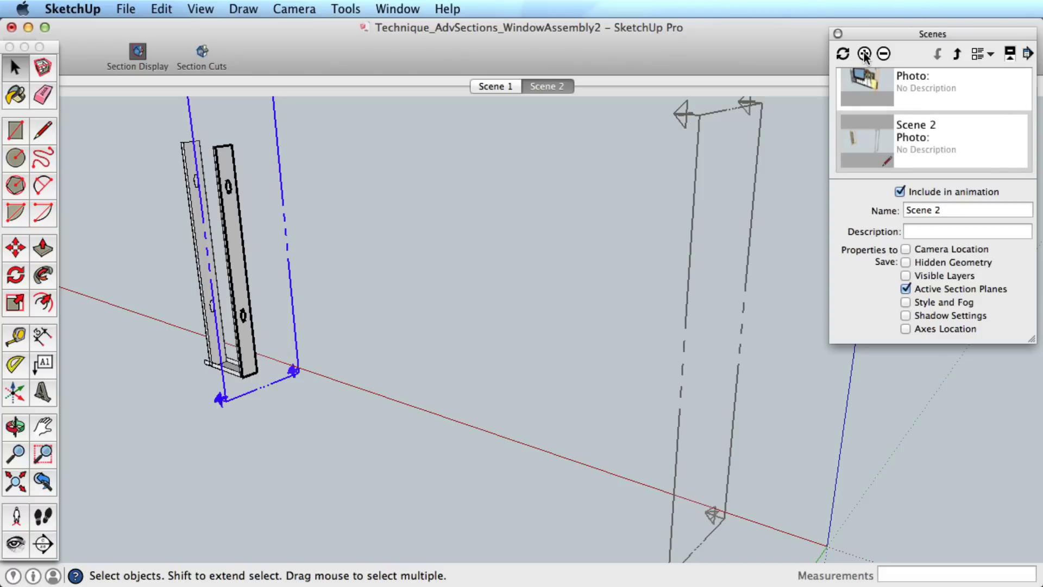
left_click(493, 86)
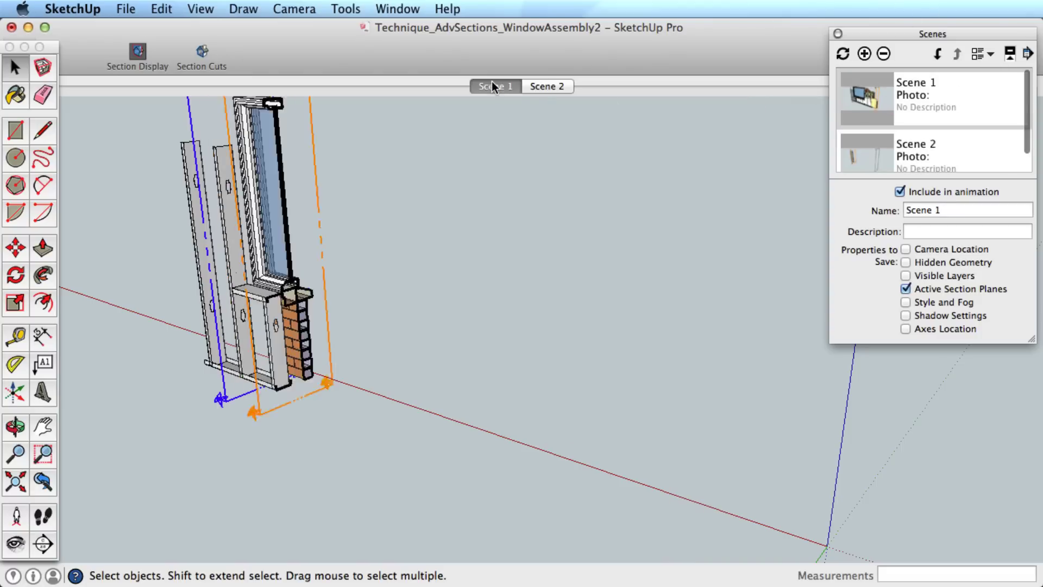
left_click(551, 86)
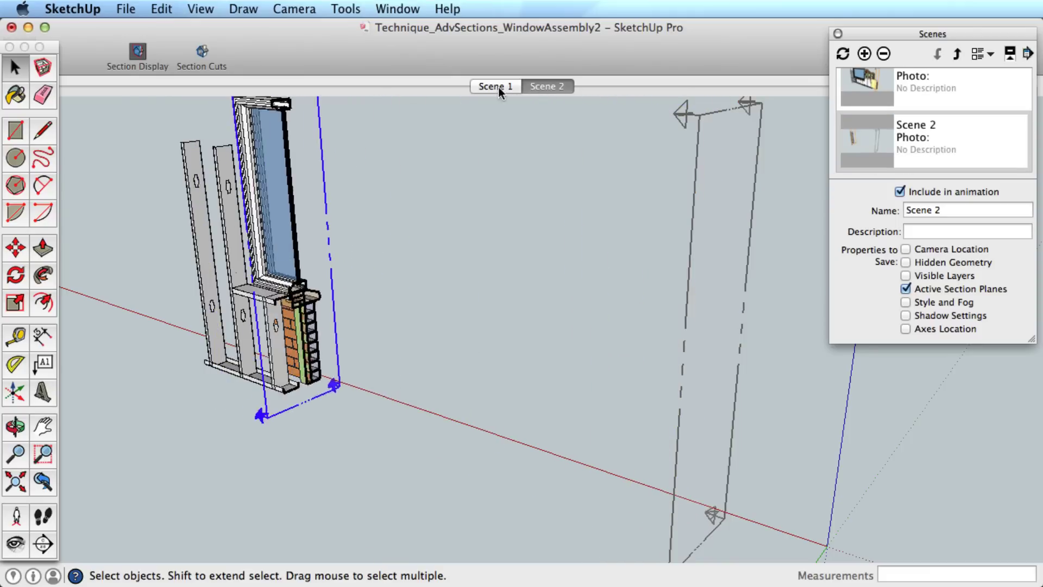
left_click(495, 87)
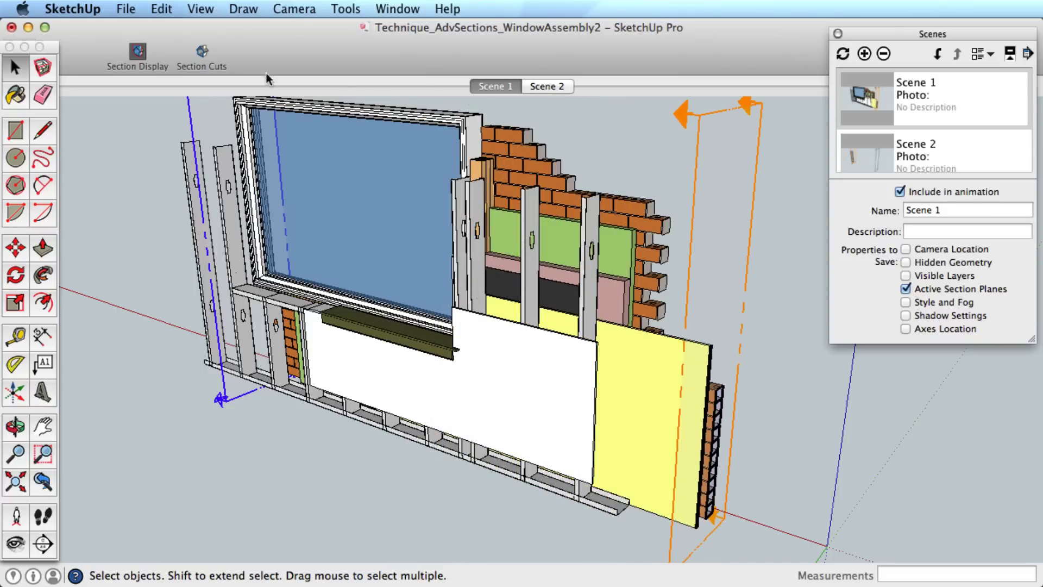
- Play the Scene 1 to Scene 2 section transition with section planes hidden, then with them shown
left_click(132, 53)
left_click(555, 86)
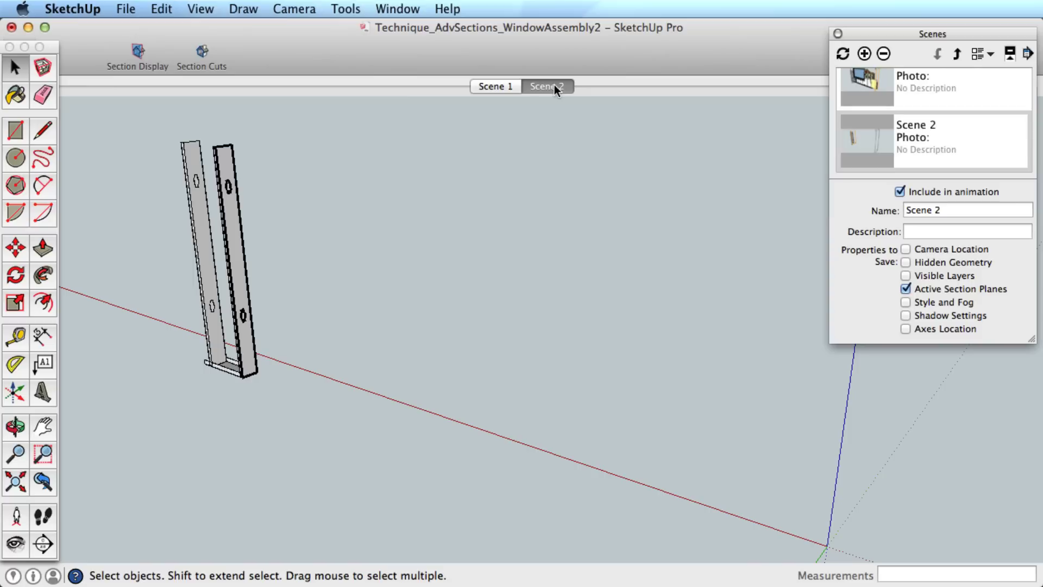
left_click(495, 85)
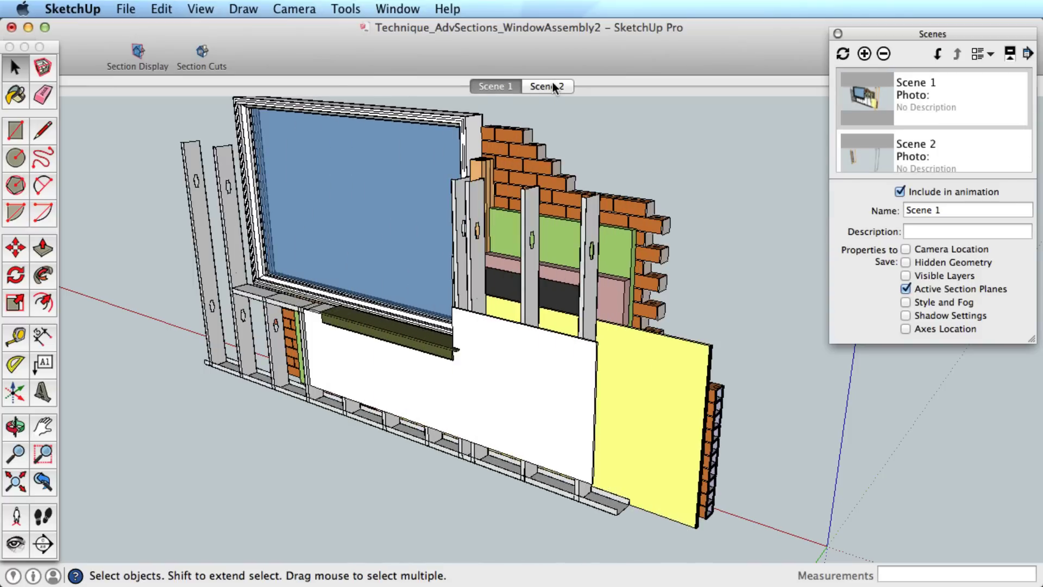
left_click(138, 51)
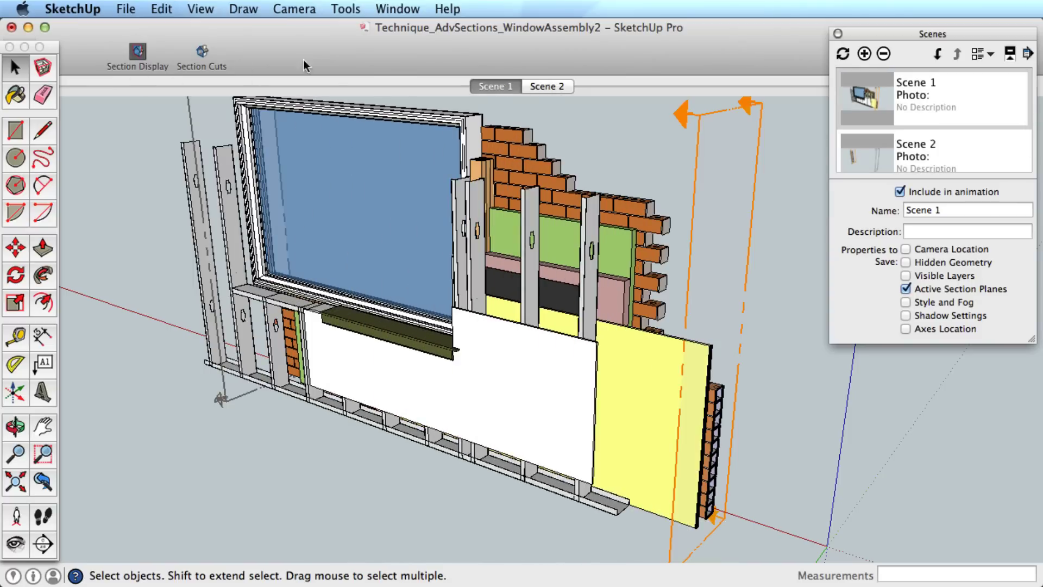
left_click(560, 86)
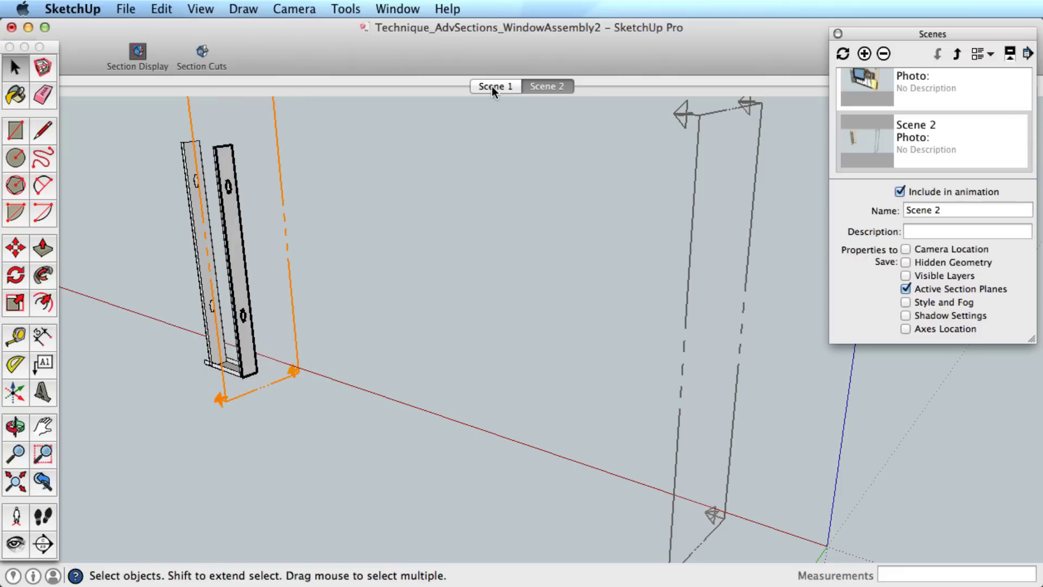
left_click(491, 86)
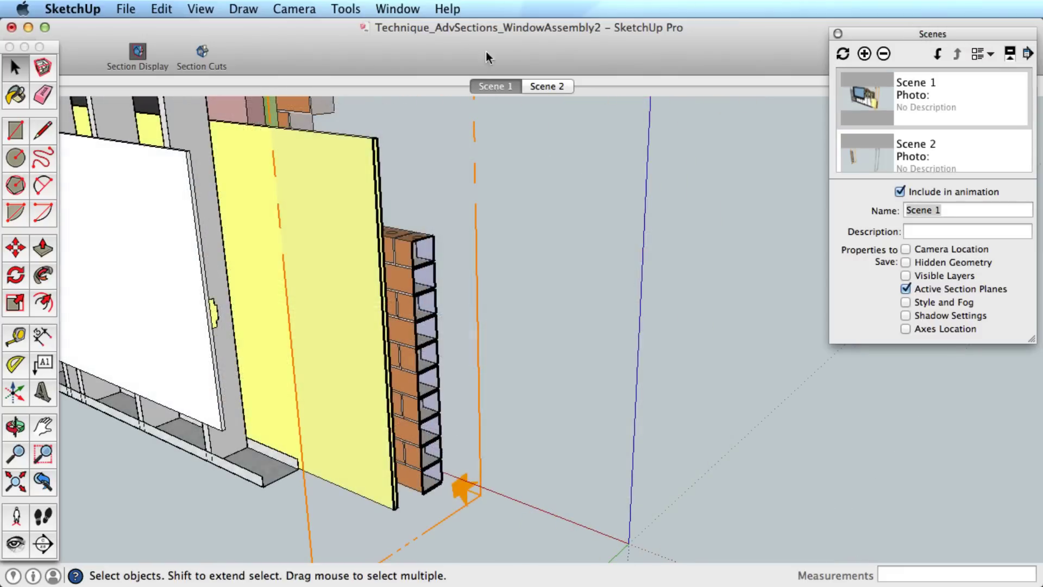
- Show the Styles panel's modeling settings and toggle the section plane display off and on
left_click(397, 8)
left_click(406, 145)
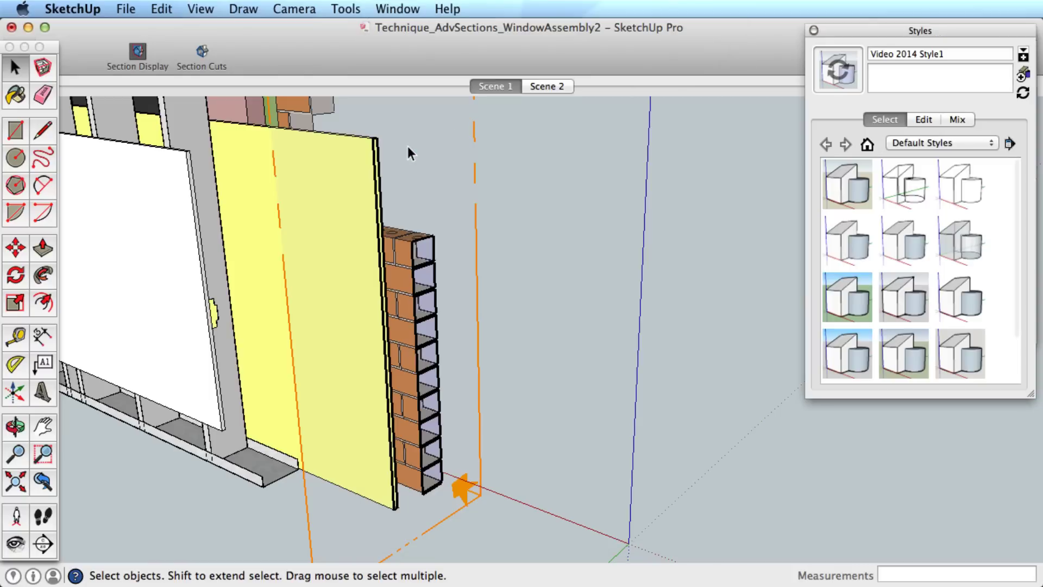
left_click(927, 118)
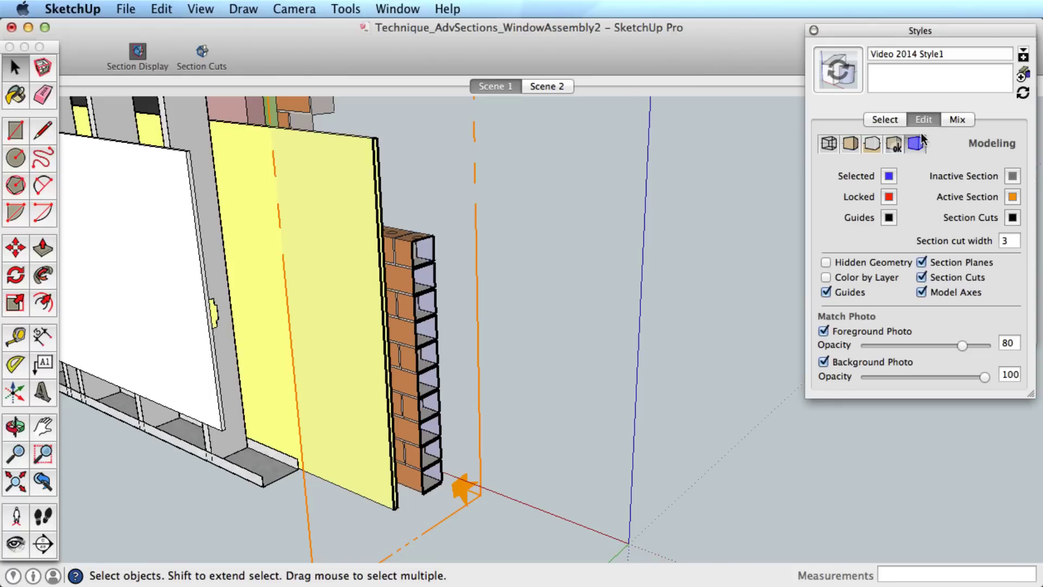
left_click(922, 263)
left_click(922, 277)
left_click(921, 277)
left_click(922, 262)
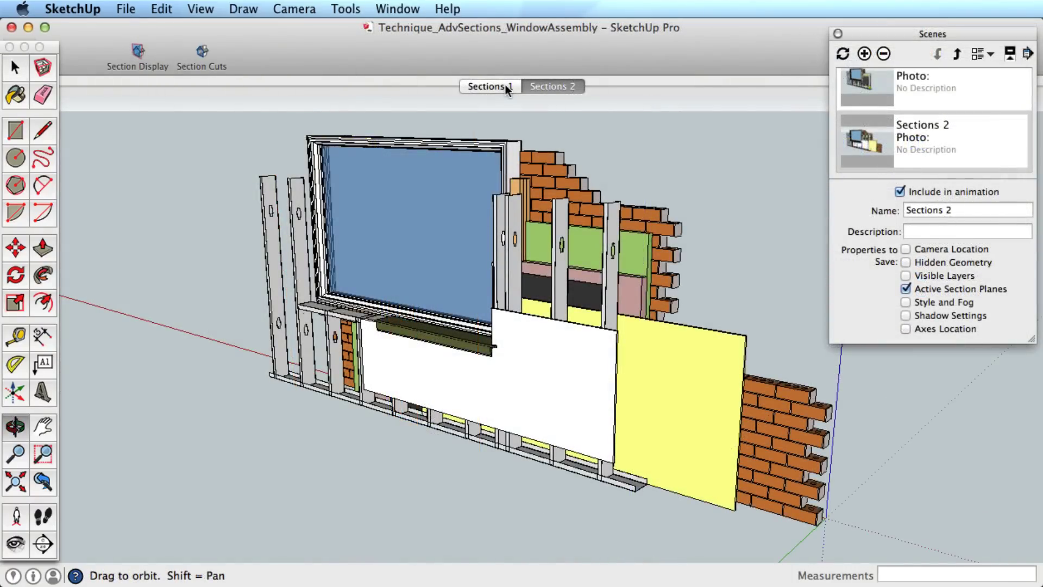
- Animate back and forth between the Sections 1 and Sections 2 cuts of the window assembly
left_click(505, 84)
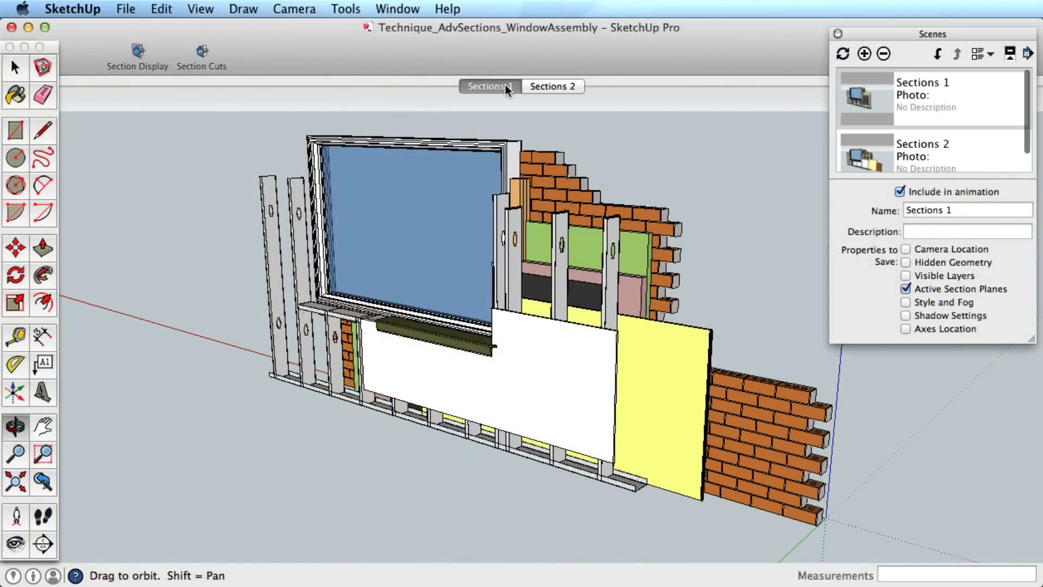
left_click(566, 86)
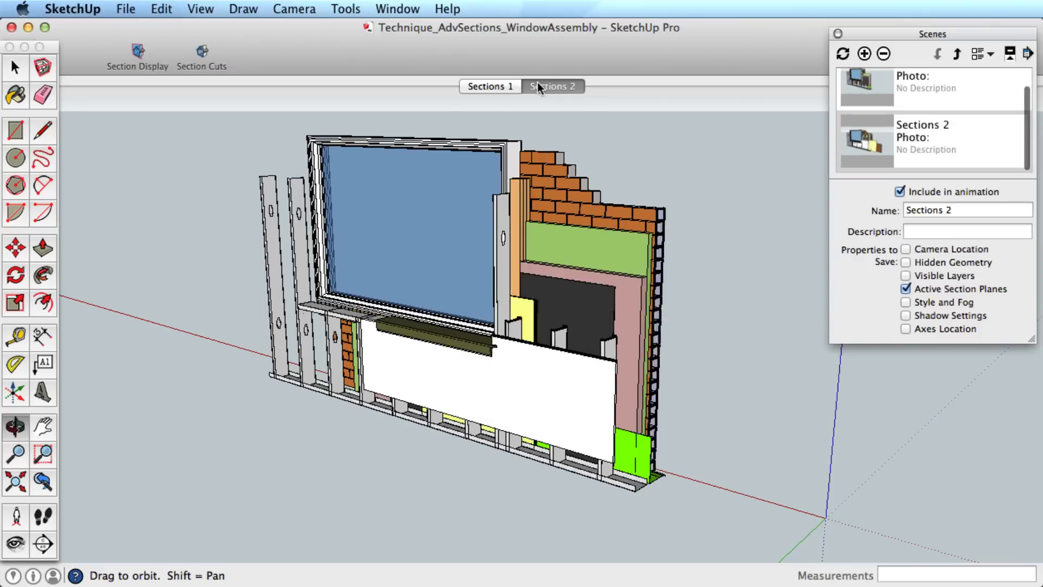
left_click(518, 85)
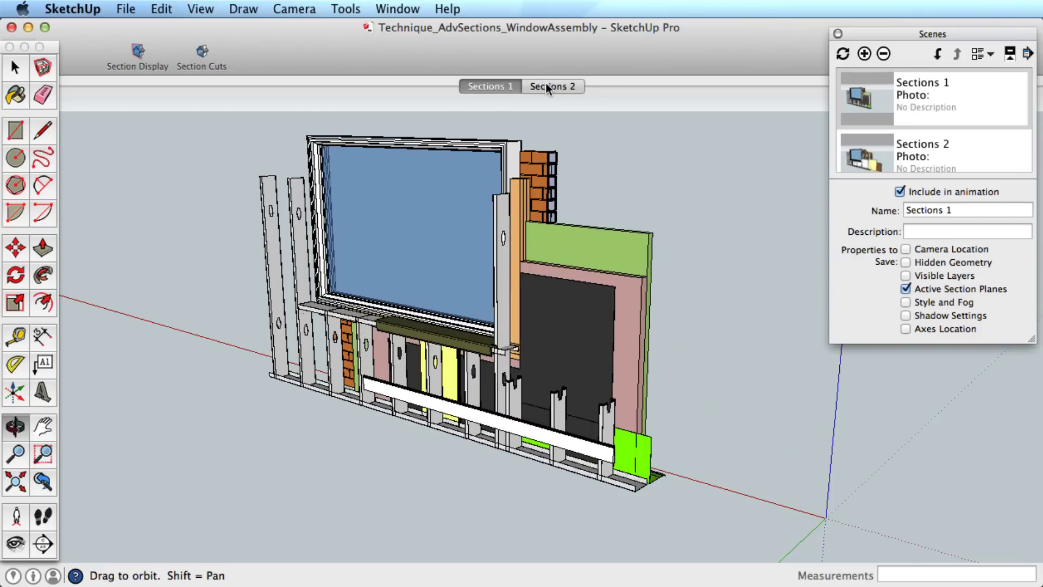
left_click(546, 85)
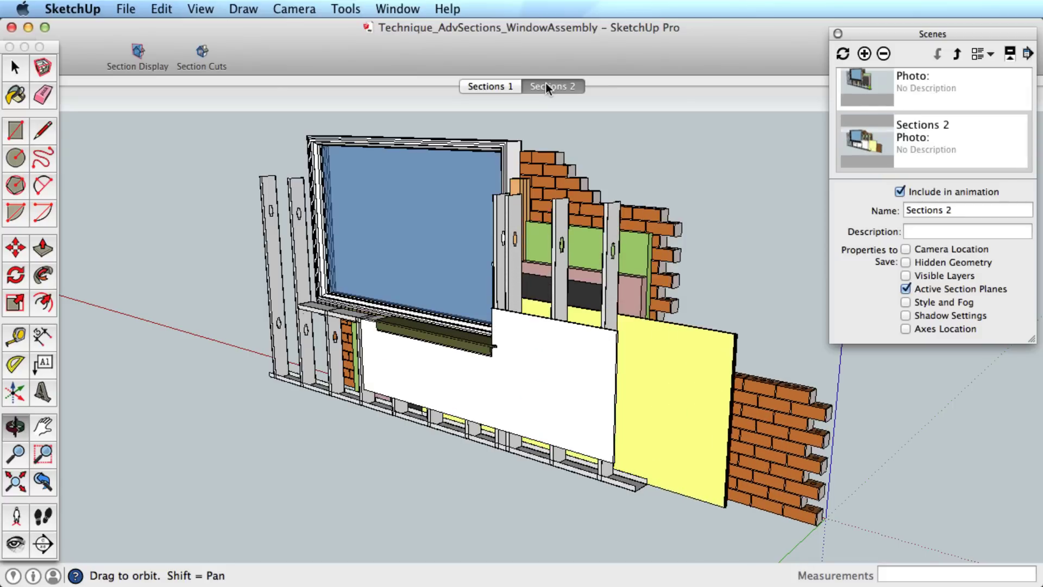
- Show the section planes, replay Sections 1 and Sections 2, and orbit the stair model
left_click(138, 64)
left_click(508, 86)
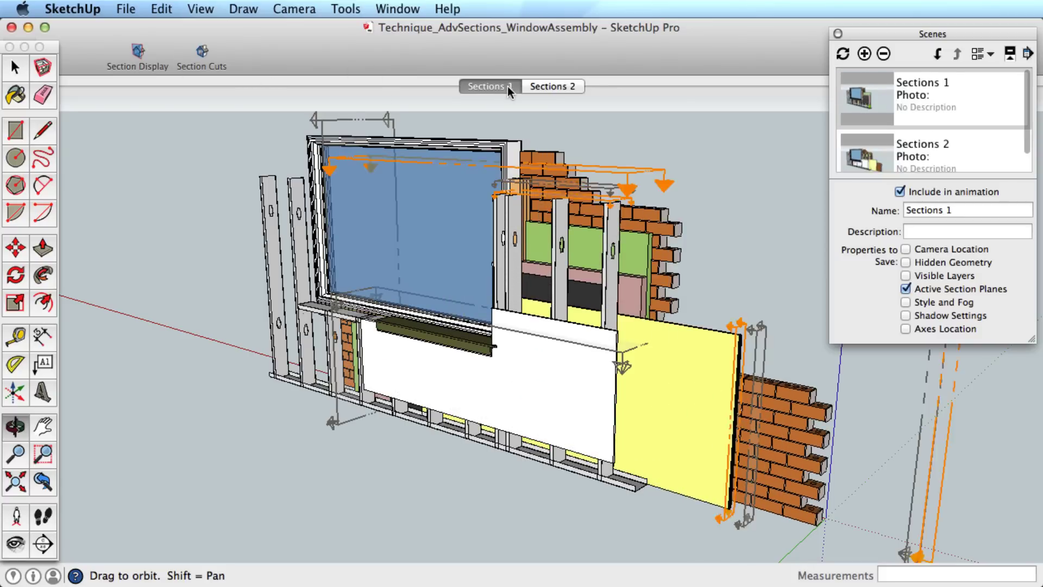
left_click(536, 86)
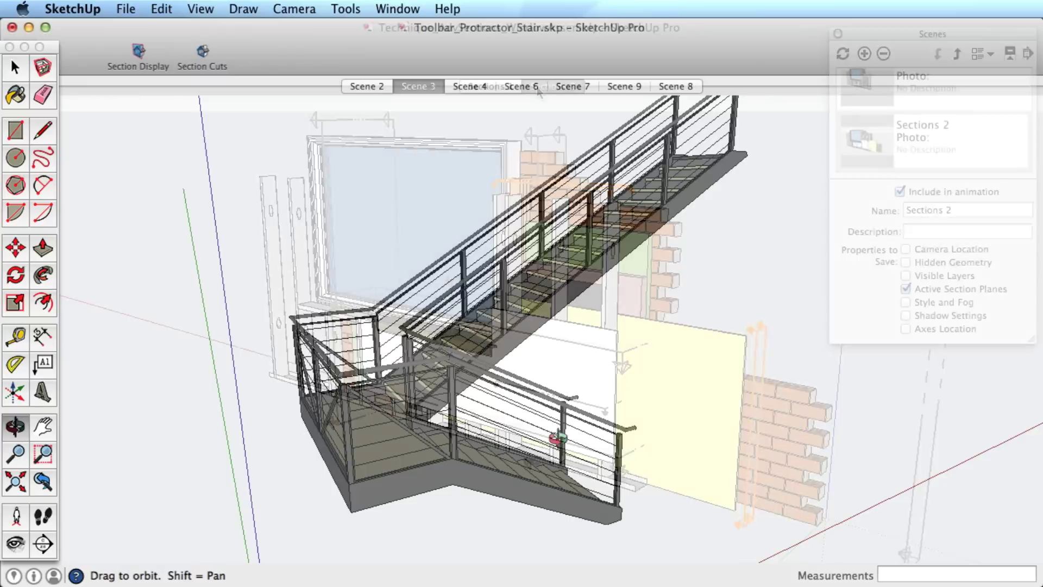
left_click_drag(557, 437, 624, 324)
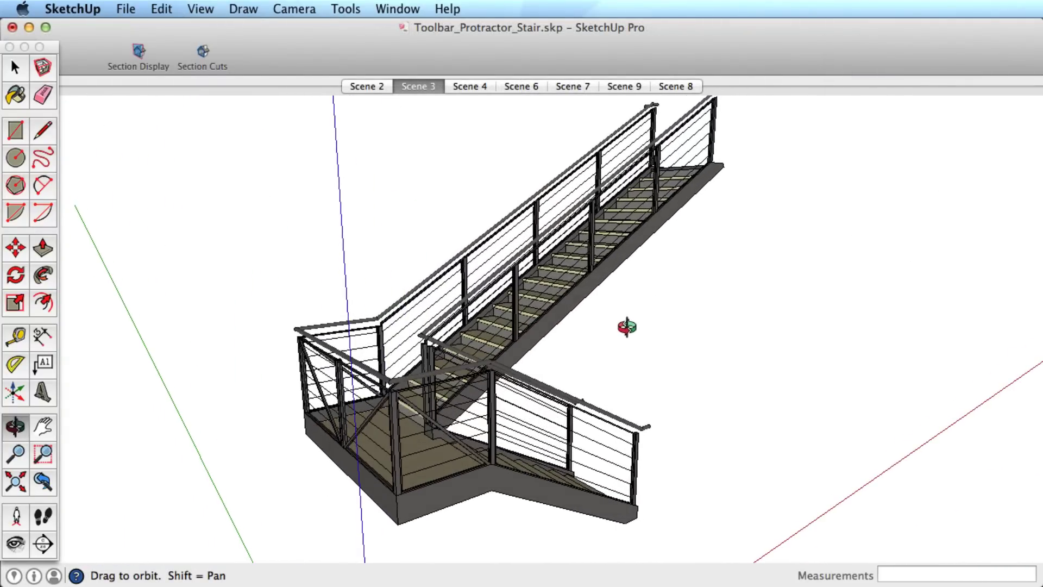
- Check the File export choices for a section slice, close them, and tilt the stair view
left_click(119, 10)
mouse_move(171, 265)
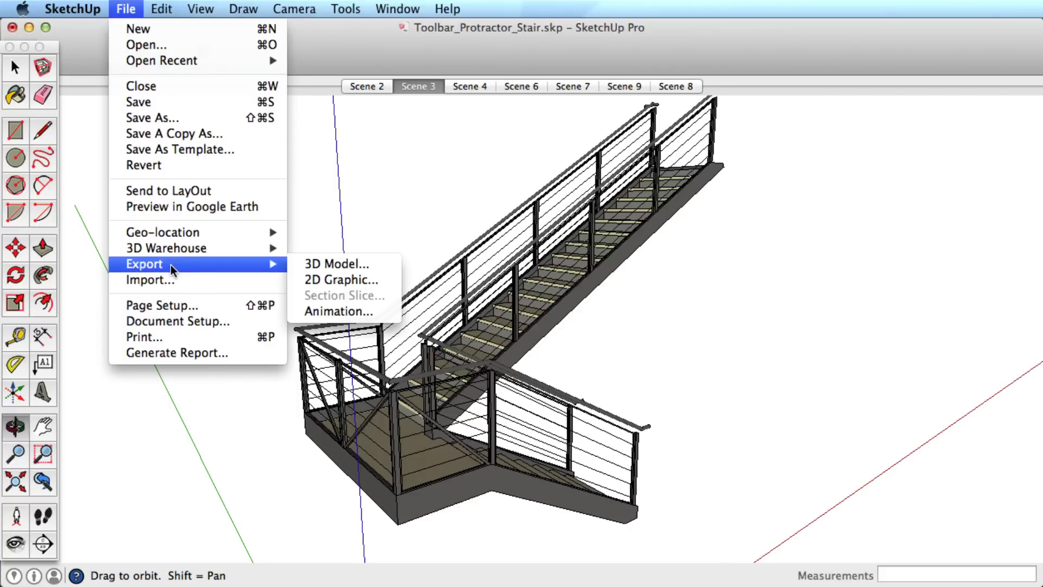
left_click(494, 193)
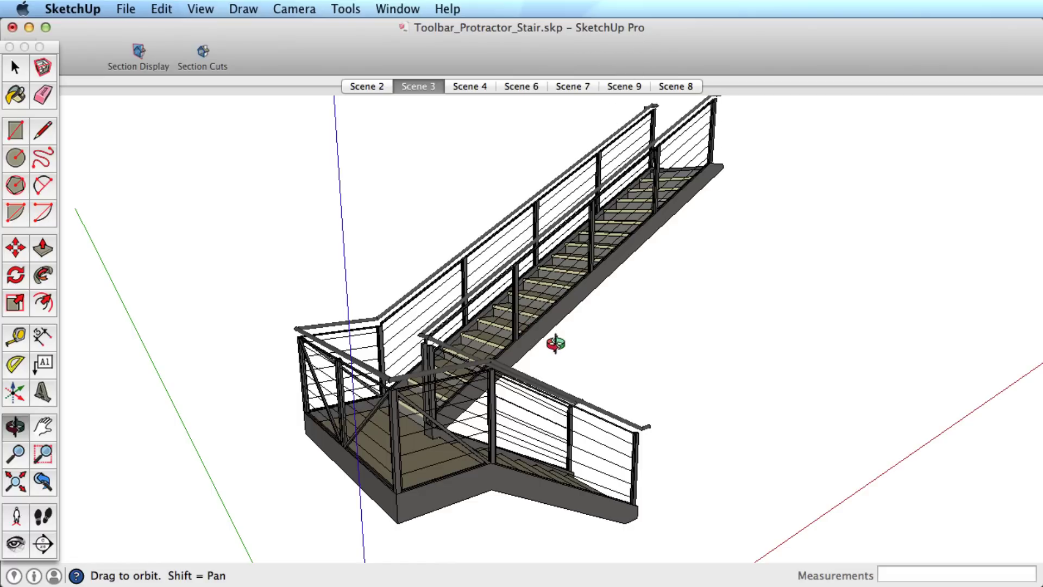
left_click_drag(556, 344, 533, 356)
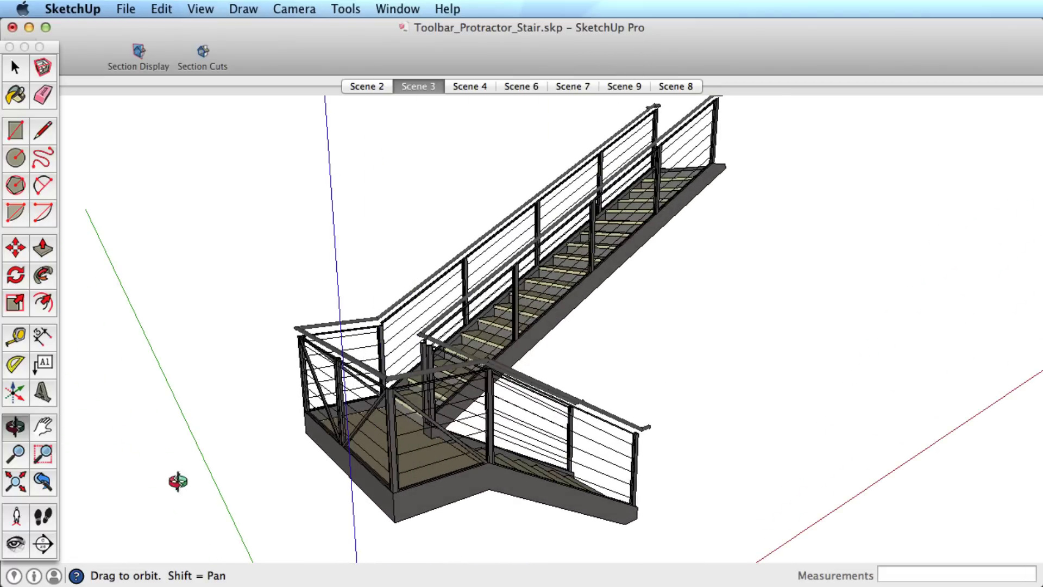
- Place a section plane on the stair face and move it to cut lengthwise through the flight
left_click(44, 553)
left_click(541, 496)
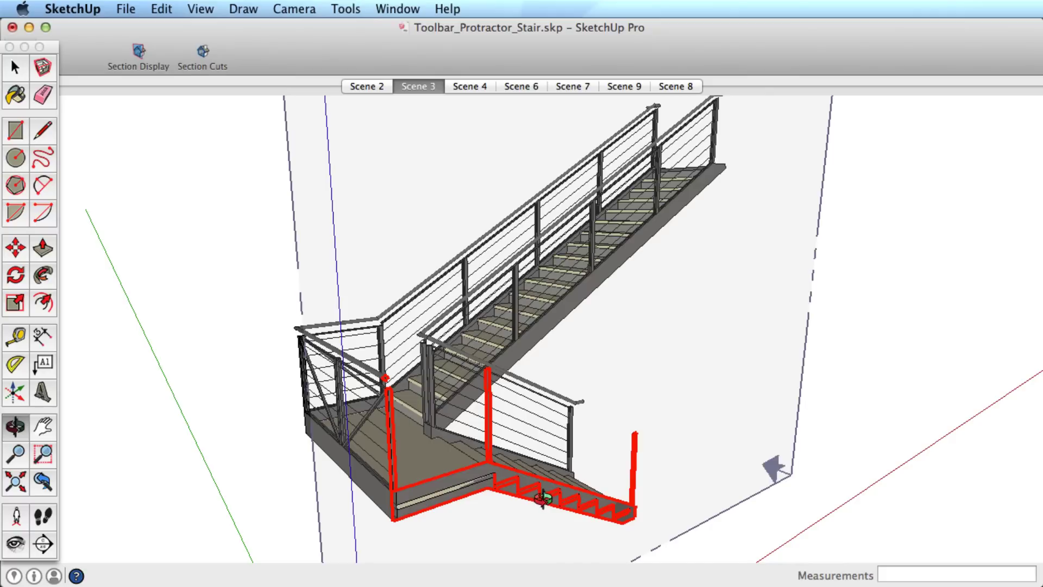
key("space")
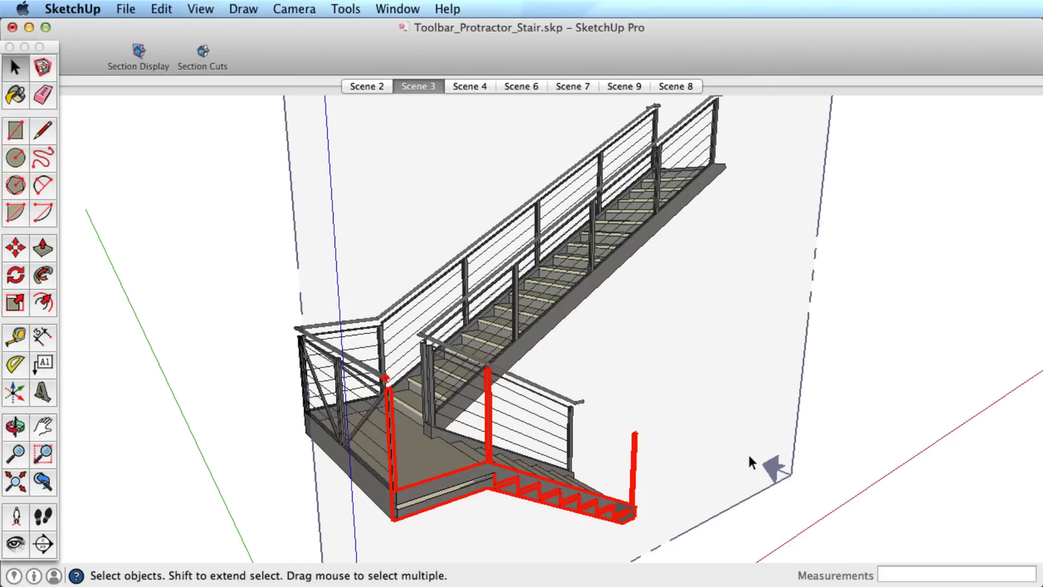
left_click(749, 458)
key("m")
left_click(748, 452)
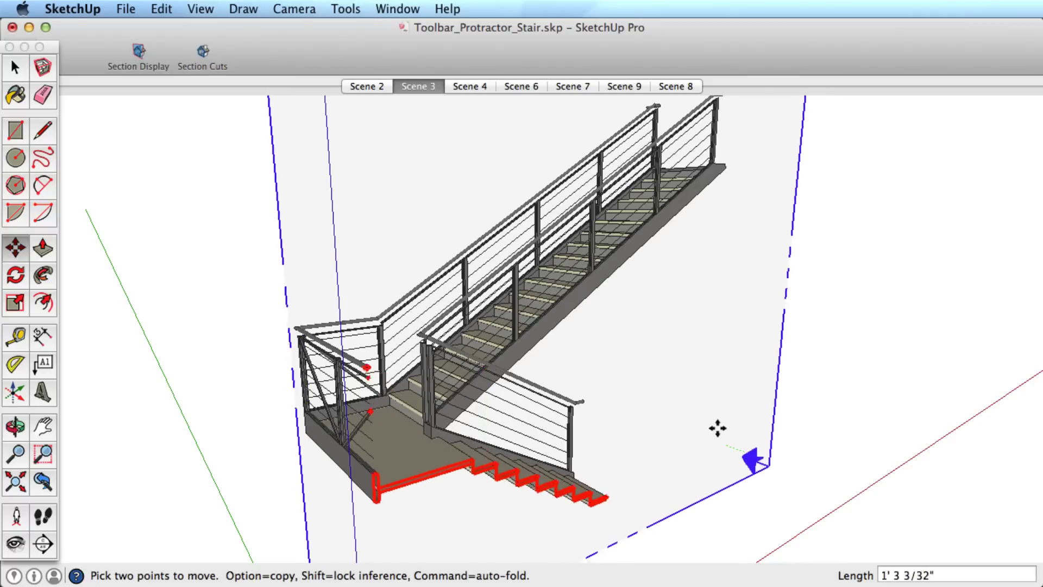
left_click(676, 412)
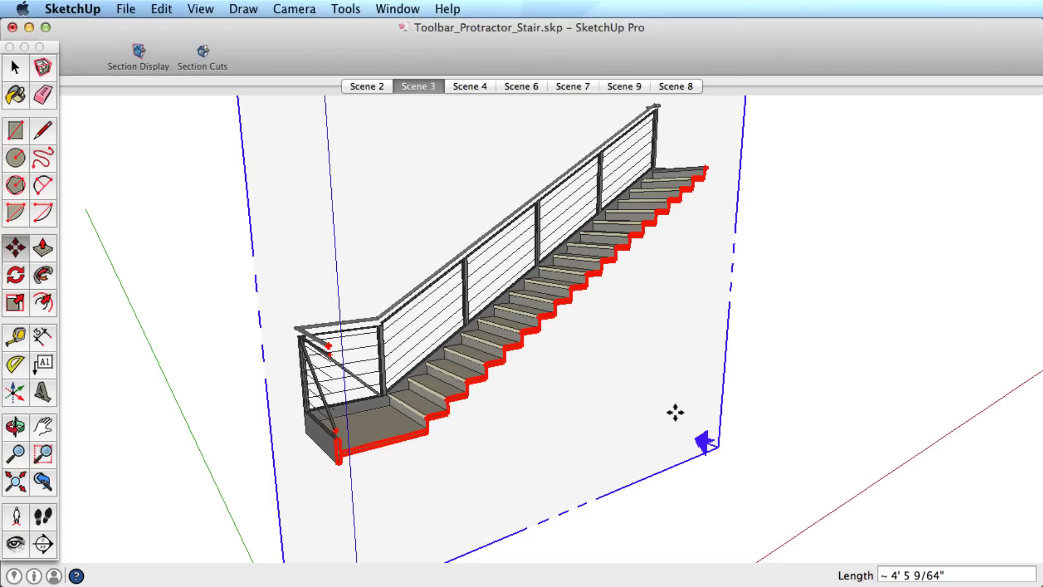
- Reselect the section plane so its slice is ready for export
key("space")
left_click(764, 426)
left_click(711, 434)
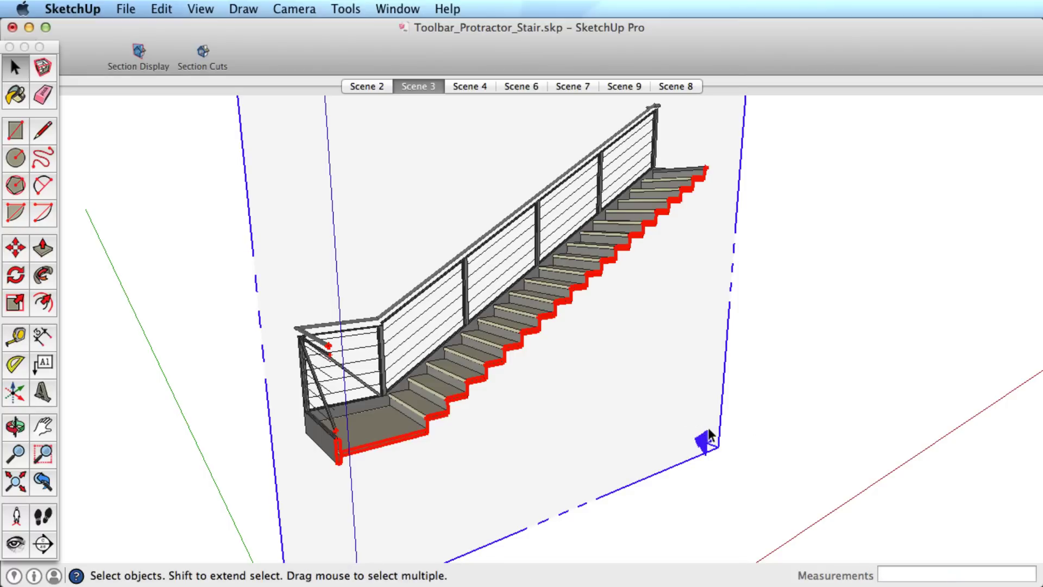
left_click(125, 8)
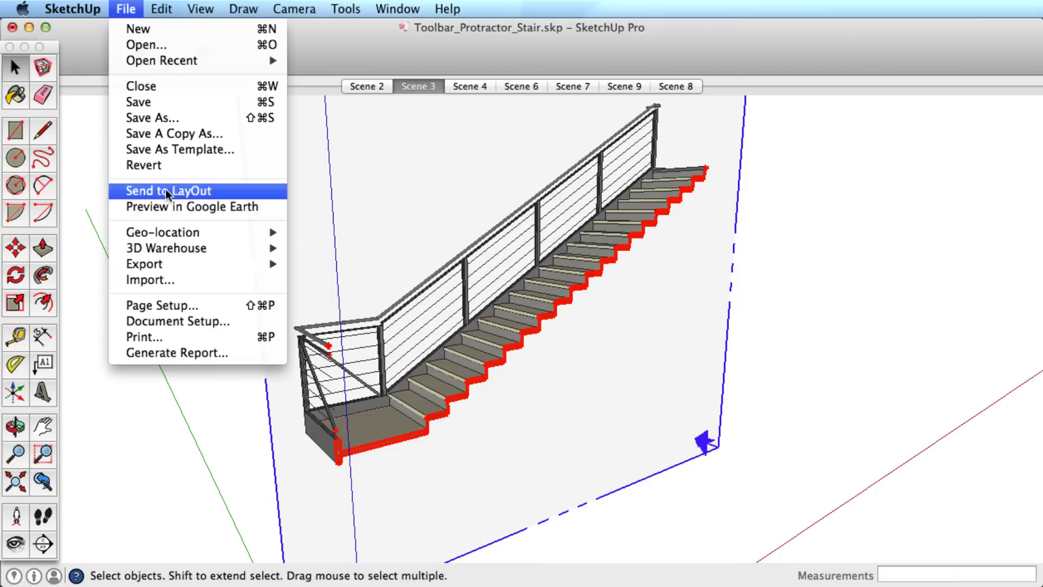
mouse_move(168, 268)
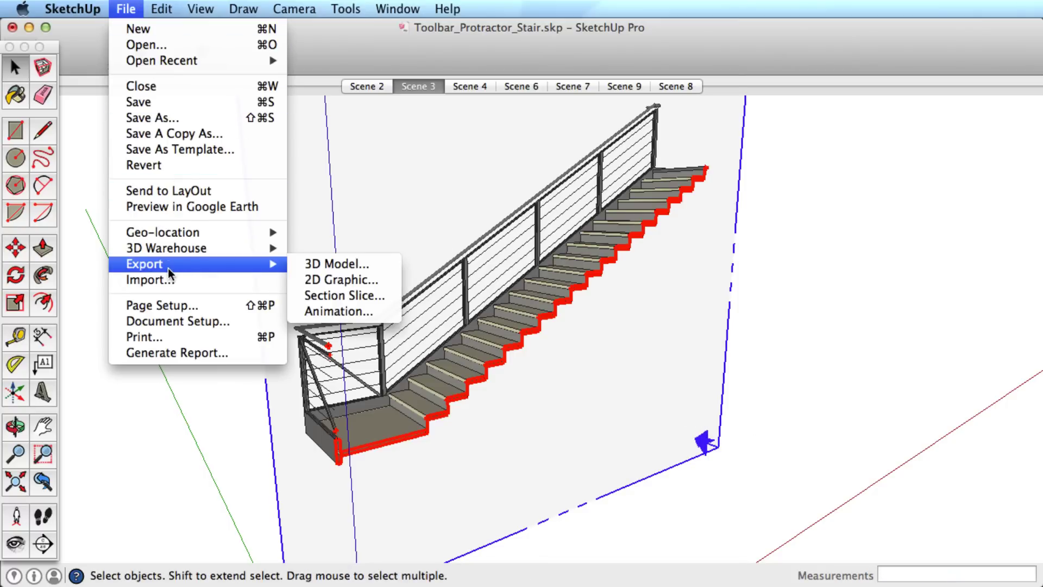
- Export the section slice to the Desktop as 'stairs' in AutoCAD DWG format, Release 14
left_click(315, 296)
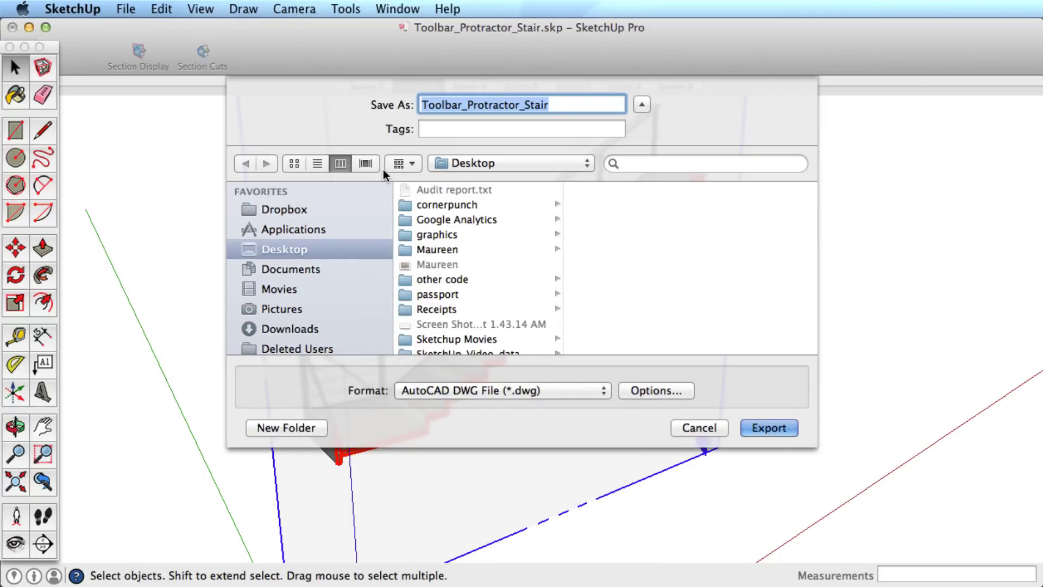
type("stairs")
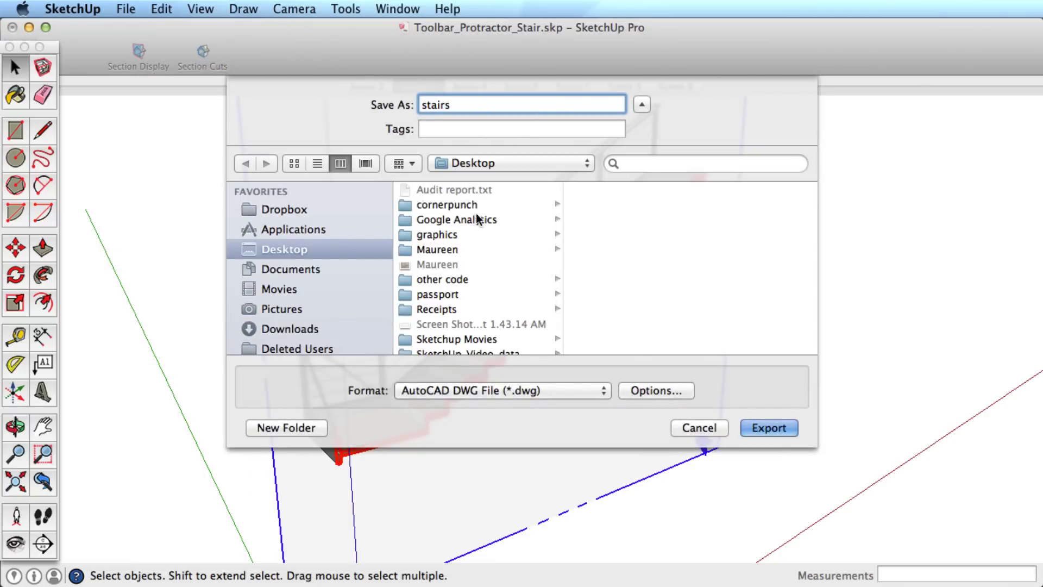
left_click(524, 389)
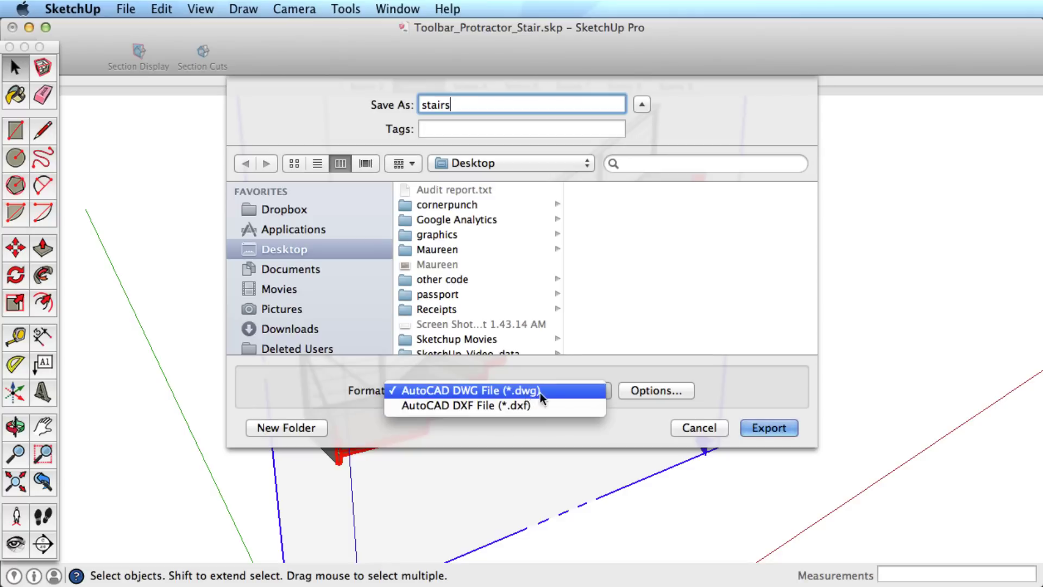
left_click(540, 392)
left_click(658, 390)
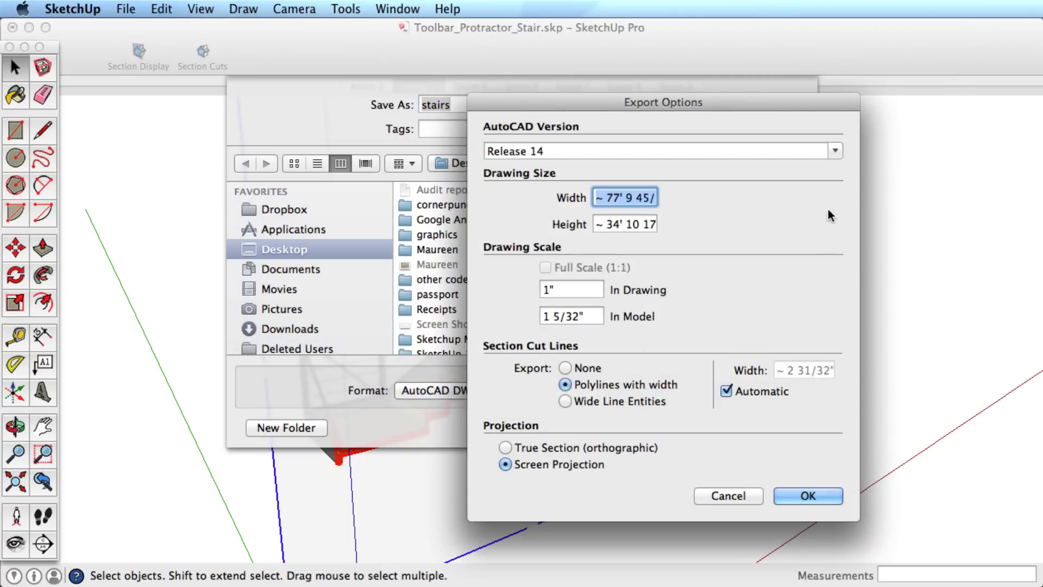
left_click(834, 150)
left_click(824, 168)
left_click(813, 500)
left_click(783, 434)
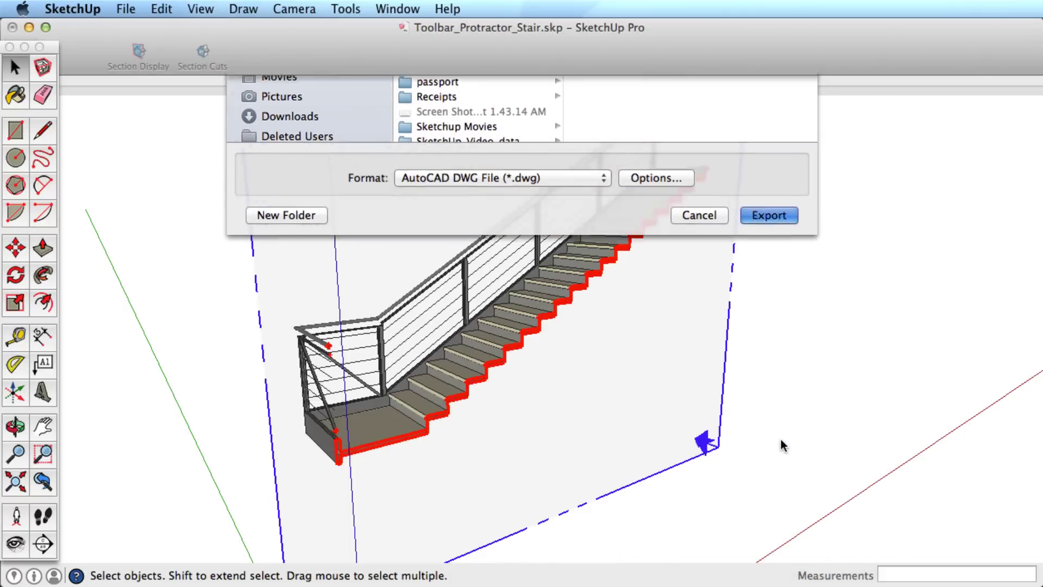